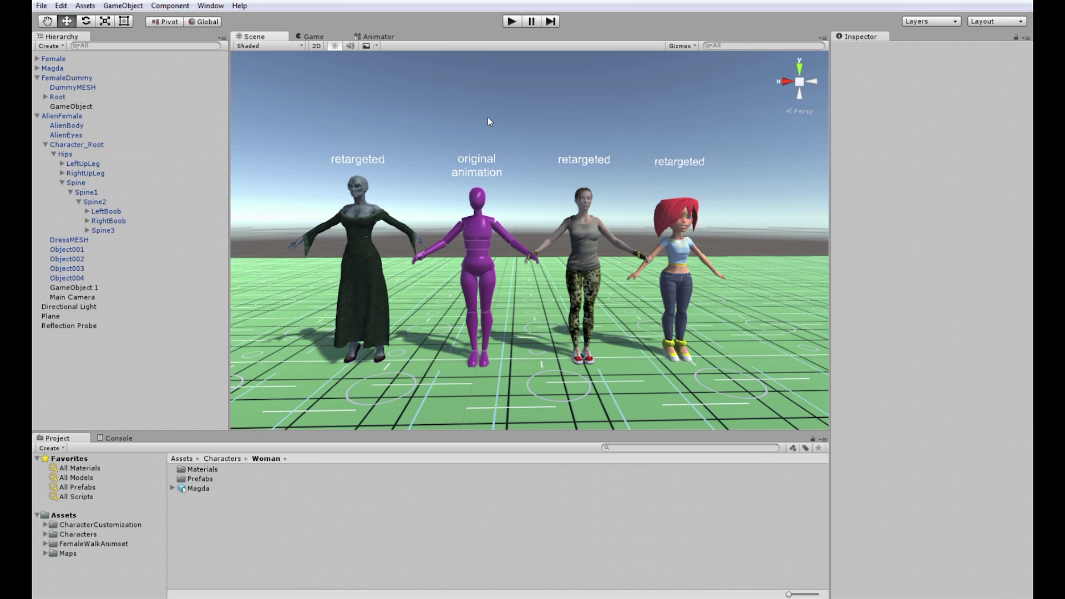
Play the scene to compare the original walk animation with the retargeted characters, and stop playback
left_click(511, 22)
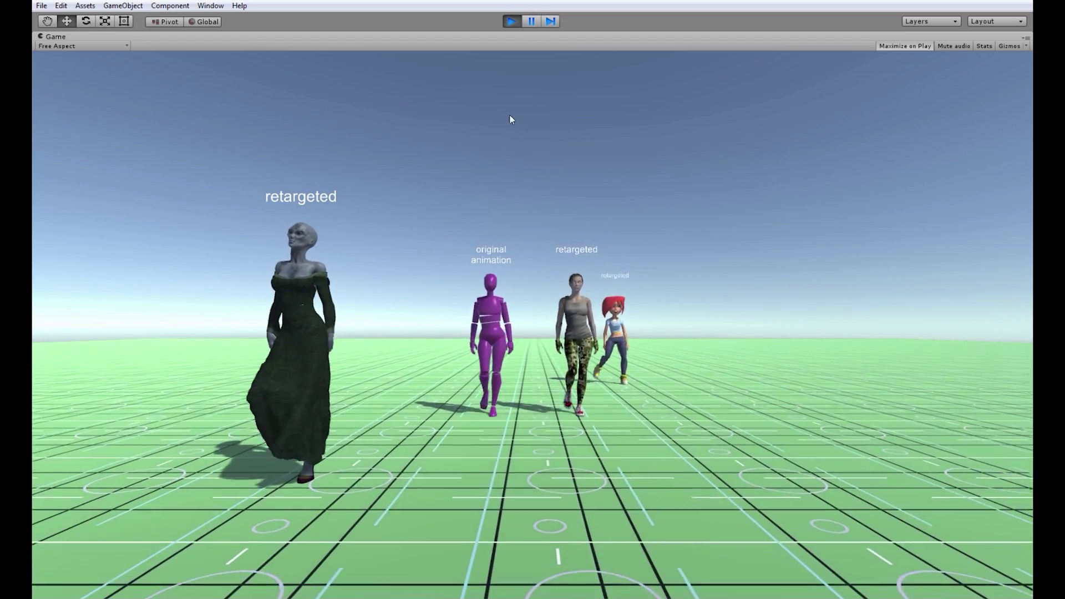
left_click(518, 21)
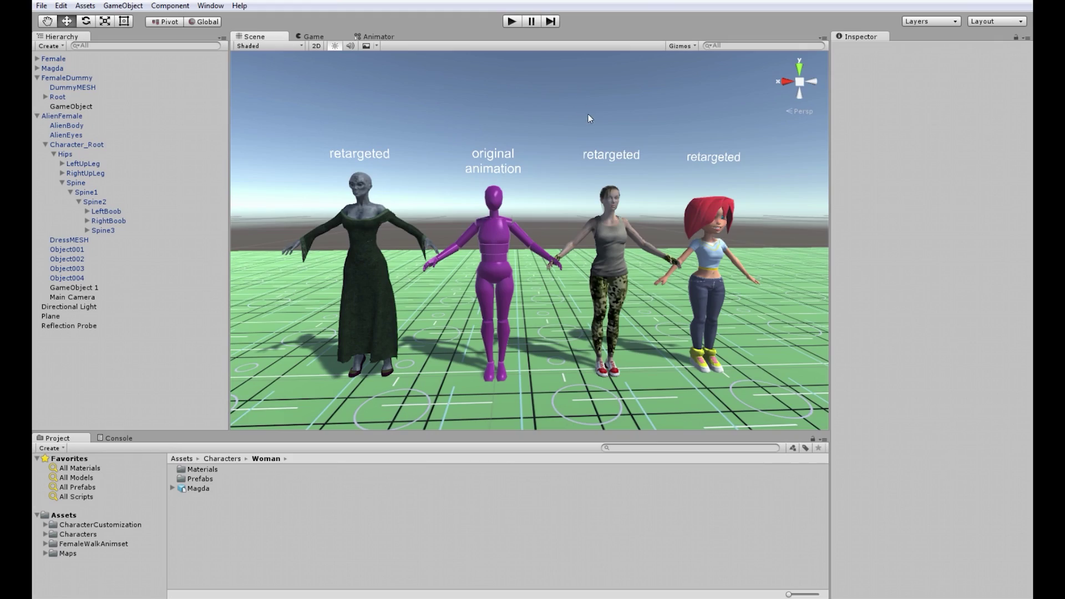
Locate the red-haired character's Female model through its Animator avatar and open that model's avatar configuration
right_click_drag(588, 114, 610, 125)
key("d")
key("w")
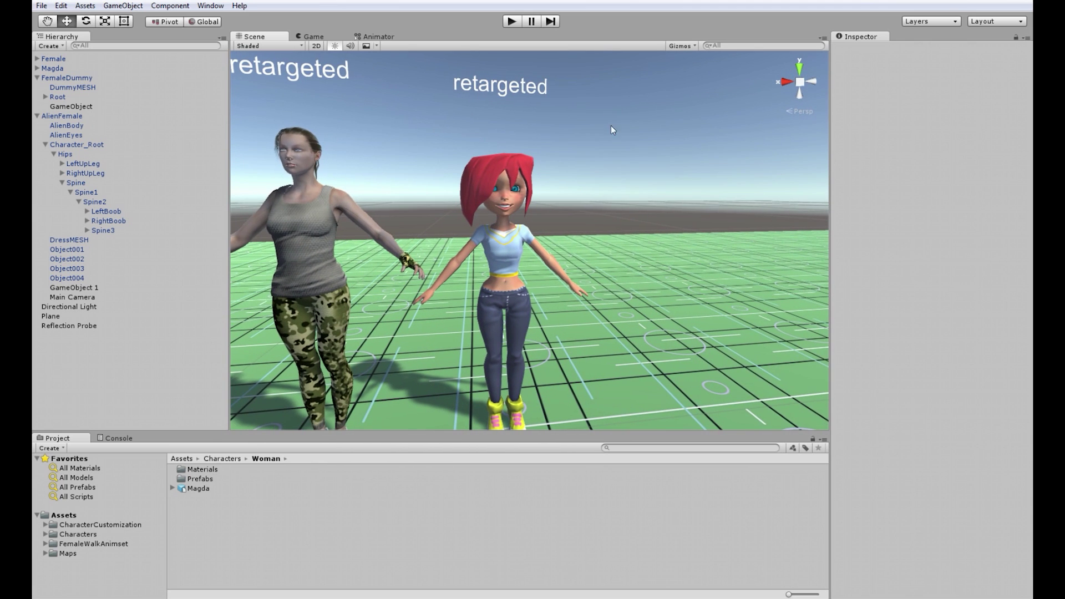
left_click(520, 325)
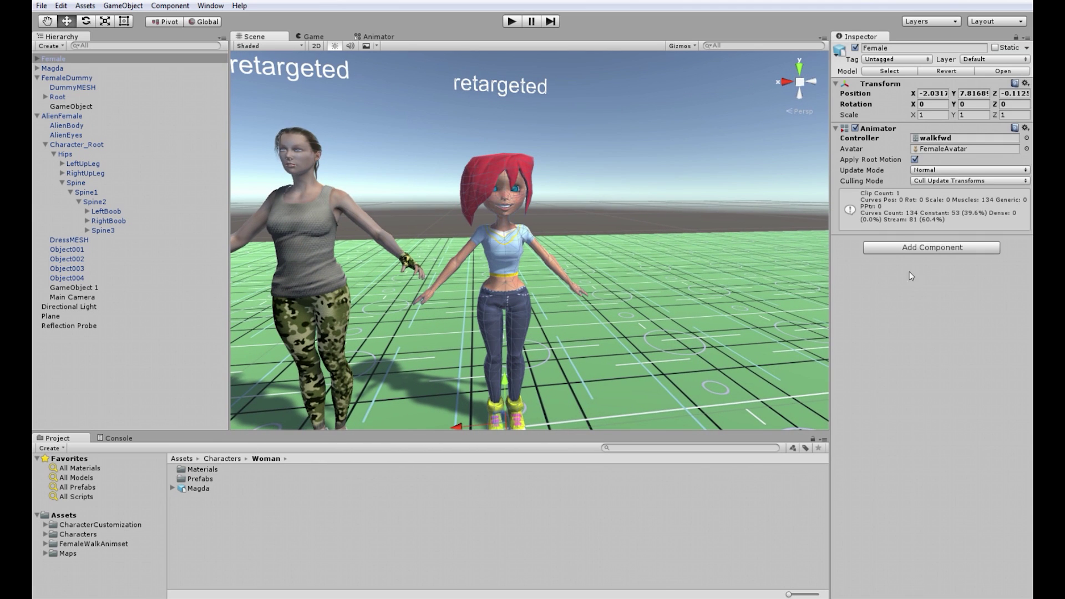
left_click(939, 148)
scroll(242, 541, "up", 5)
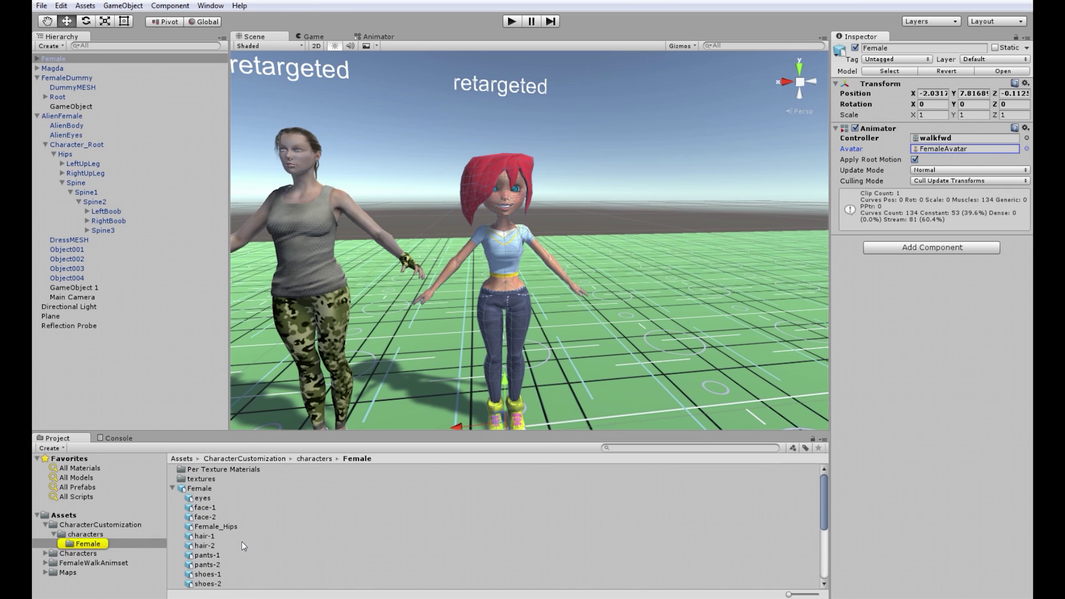
left_click(216, 489)
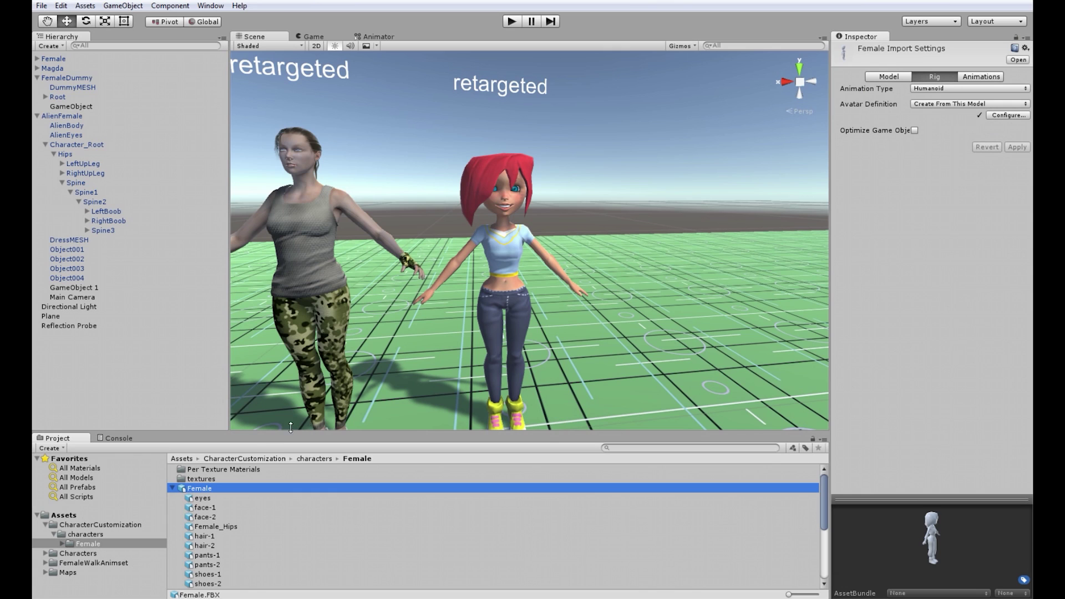
left_click(194, 497)
left_click(197, 490)
left_click(1007, 116)
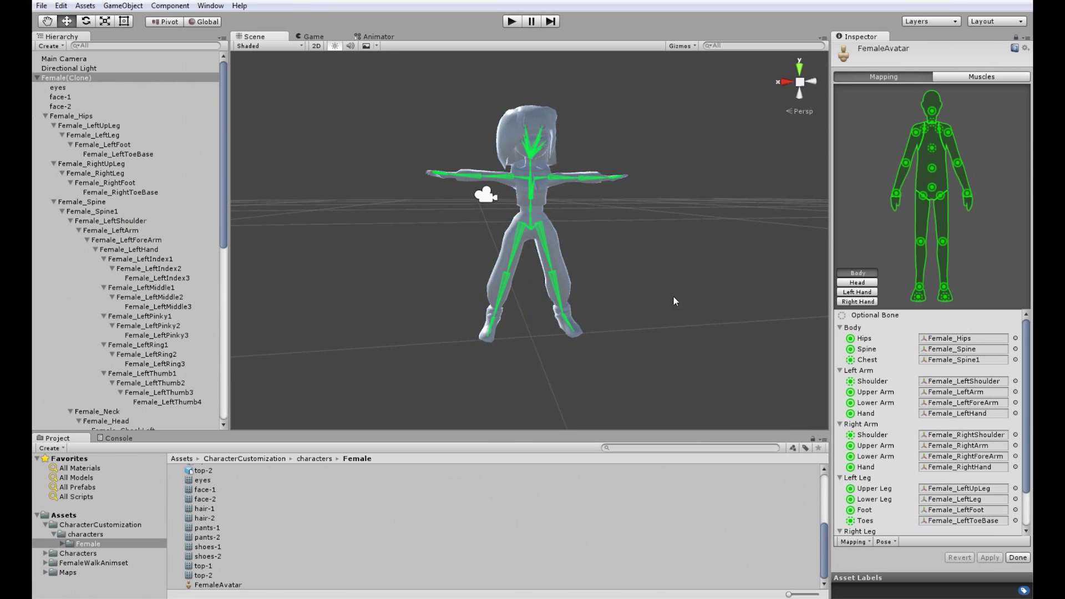
Rotate the Female_RightUpLeg and Female_LeftUpLeg bones inward until both legs point straight down
left_click_drag(673, 302, 628, 280, "alt")
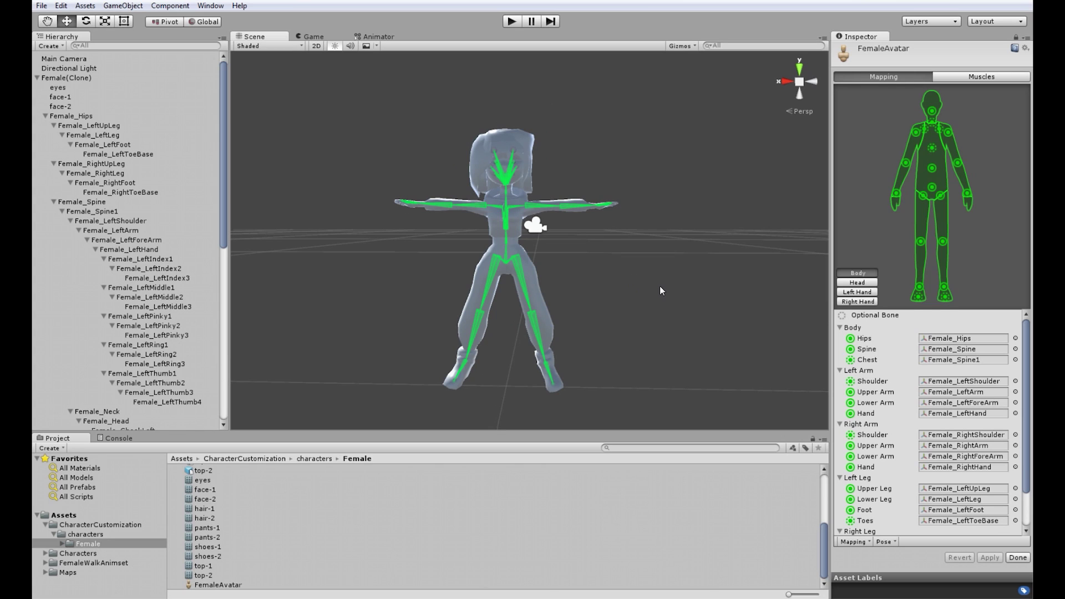
left_click(493, 269)
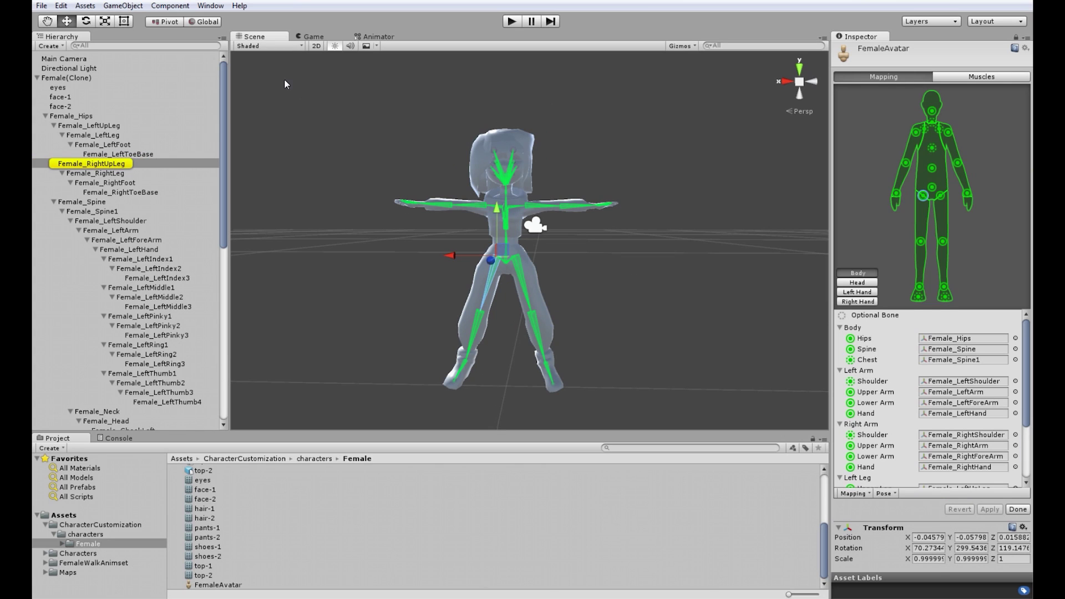
left_click(86, 21)
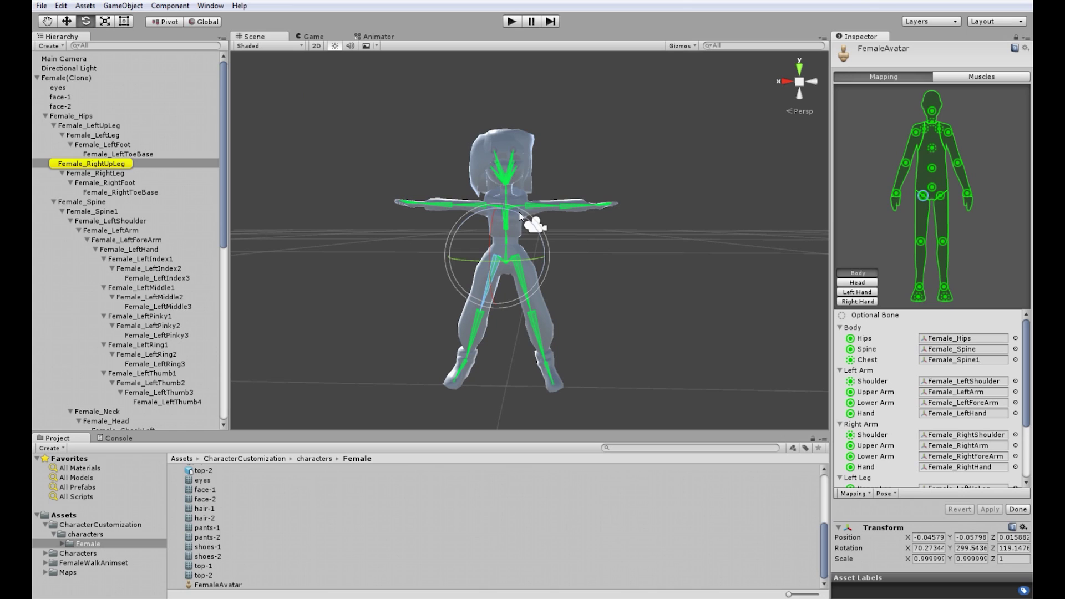
left_click_drag(521, 214, 496, 198)
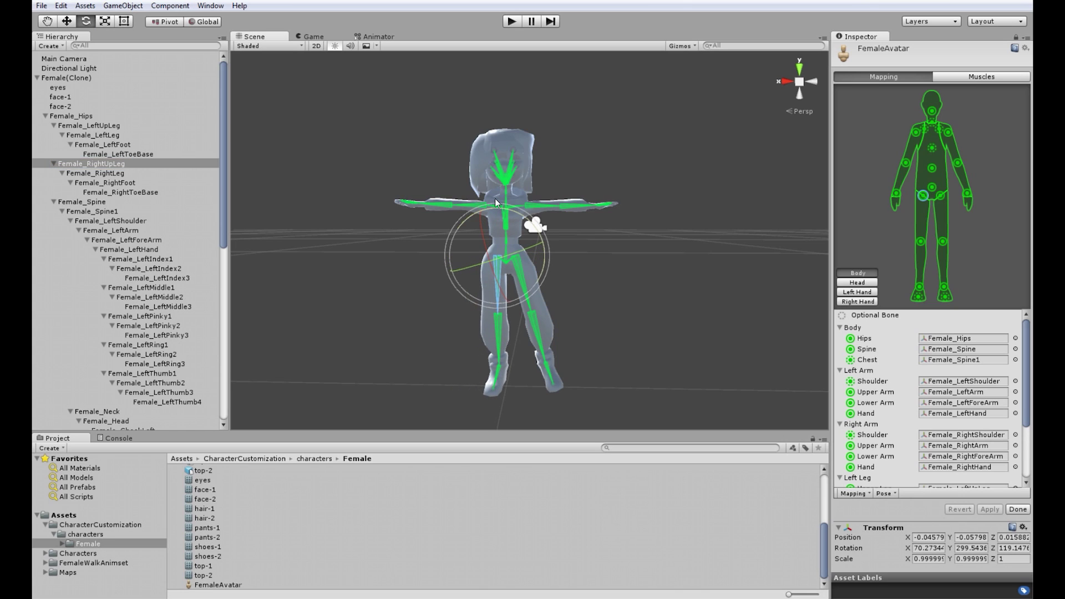
left_click(581, 267)
left_click(518, 265)
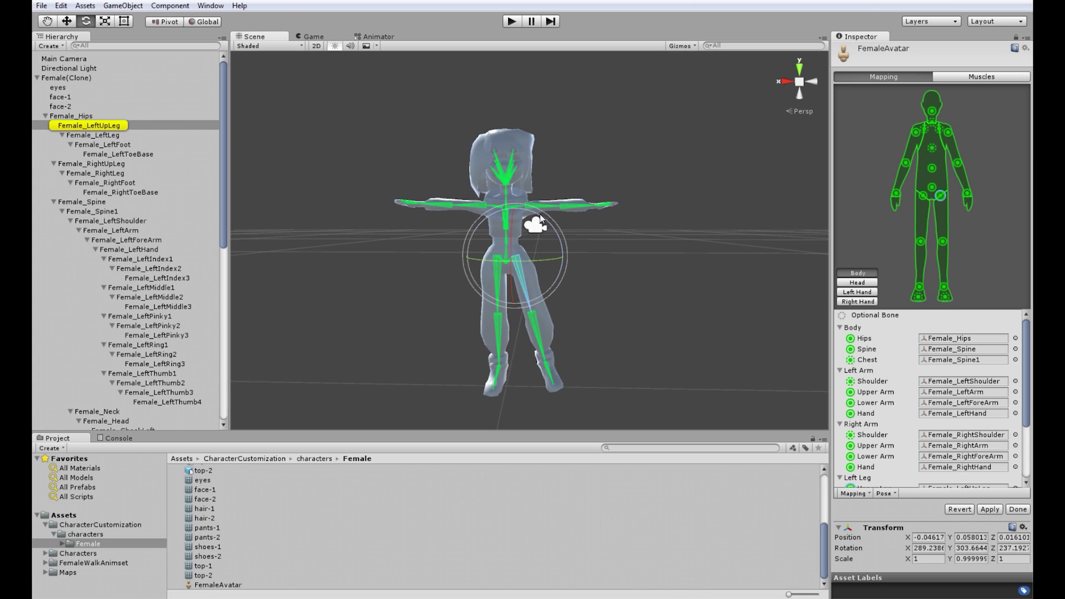
left_click_drag(539, 218, 561, 232)
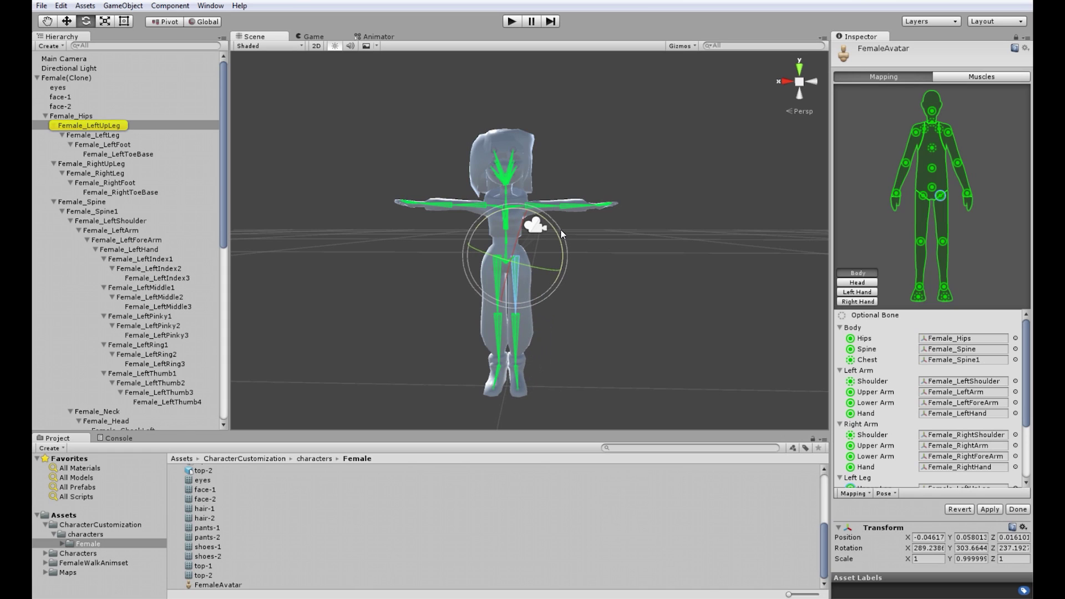
Switch the transform handles to local orientation and adjust the rotation of the Female_Hips bone
left_click(202, 21)
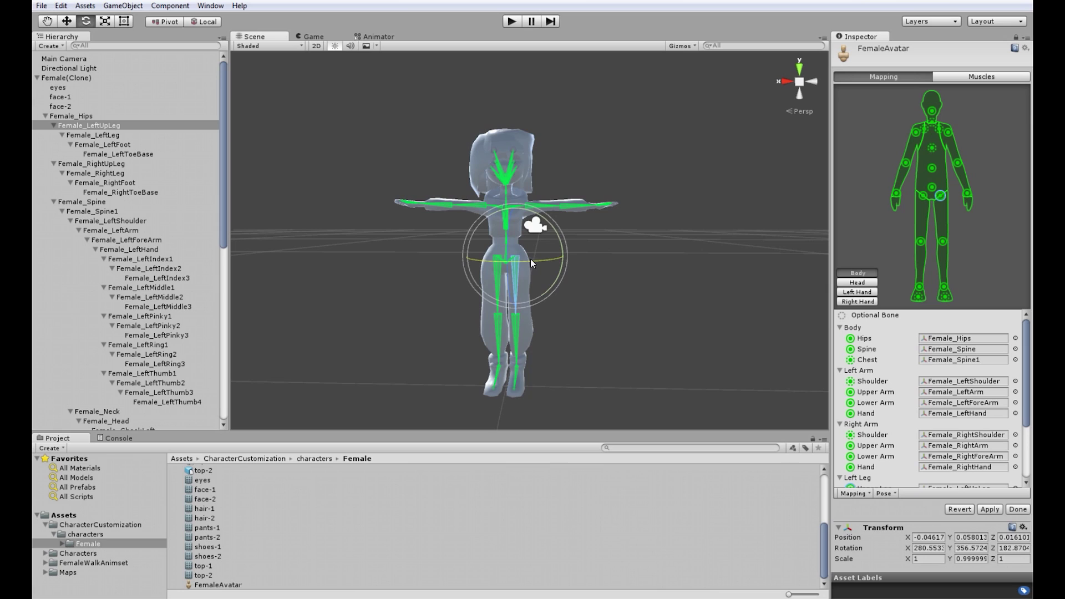
left_click(554, 289)
scroll(574, 305, "down", 2)
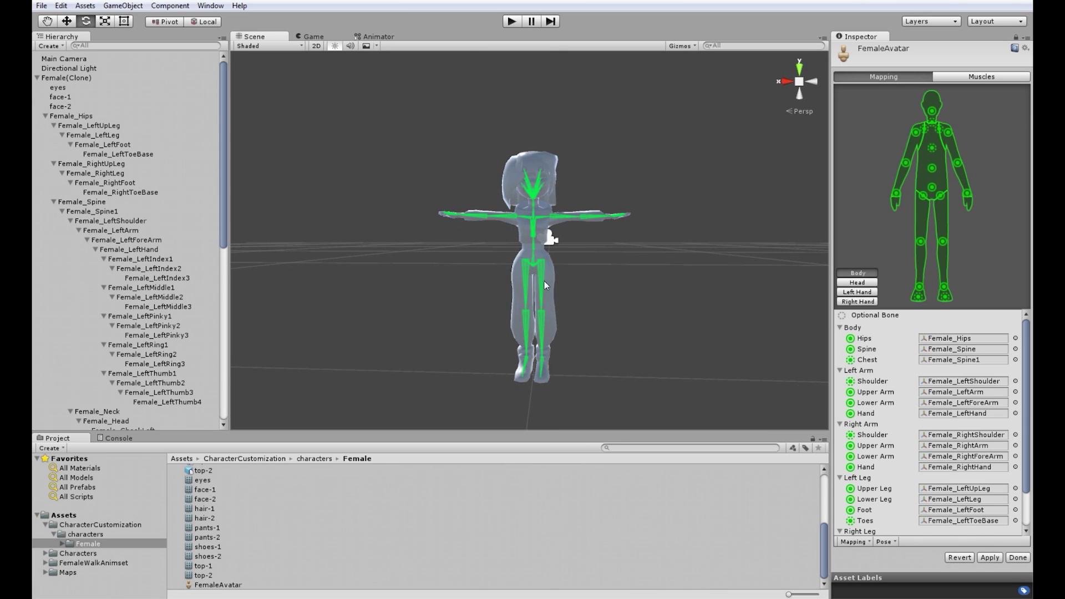
left_click(544, 280)
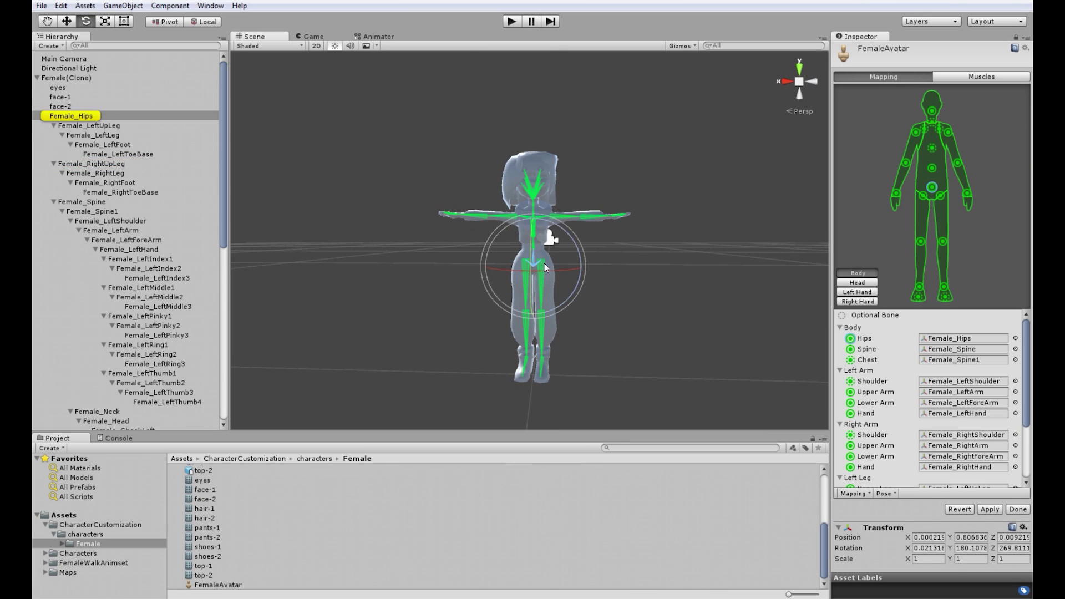
left_click_drag(537, 268, 559, 226)
left_click(599, 256)
Check the Female skeleton's pose from the side and finish its avatar configuration
right_click_drag(601, 256, 601, 242)
left_click_drag(601, 241, 336, 238, "alt")
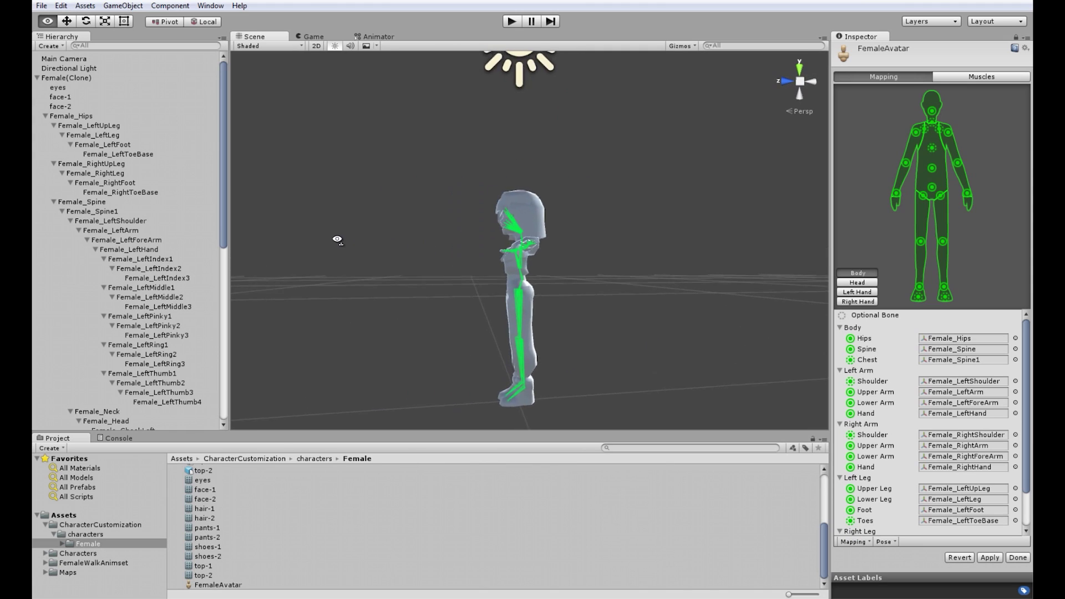
scroll(332, 238, "down", 4)
scroll(330, 238, "up", 2)
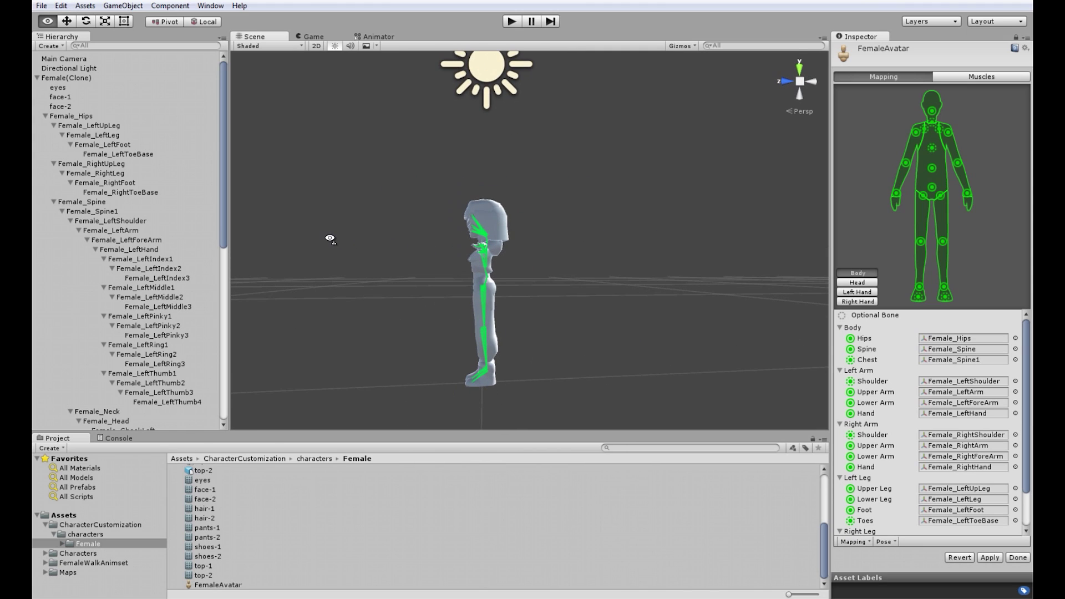
left_click(1018, 558)
left_click(578, 328)
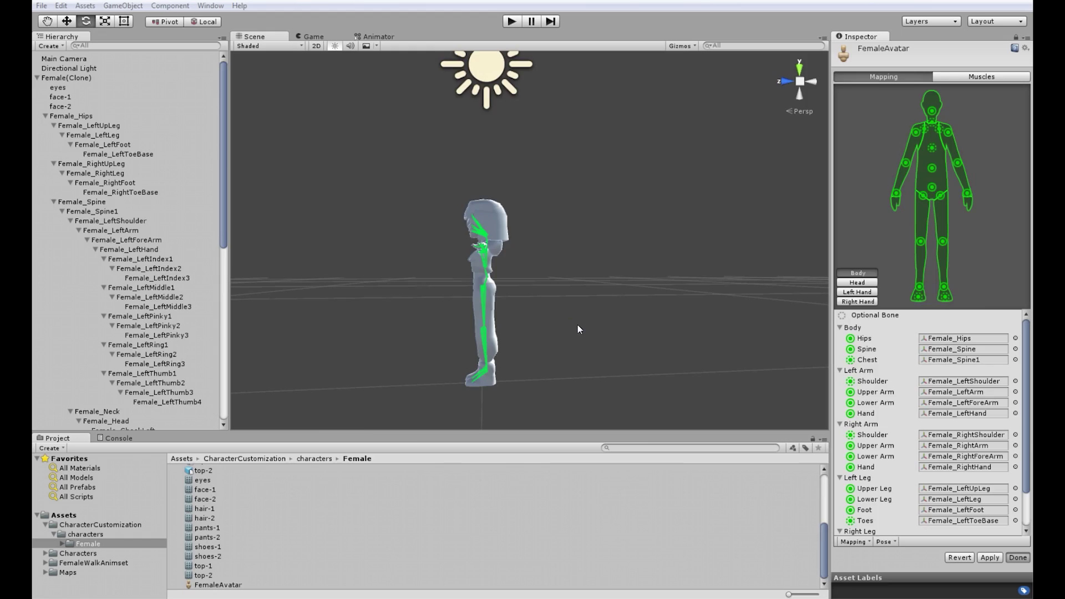
Play the scene again to check the red-haired character's retargeted walk, and stop playback
left_click_drag(651, 169, 803, 264, "alt")
left_click(509, 26)
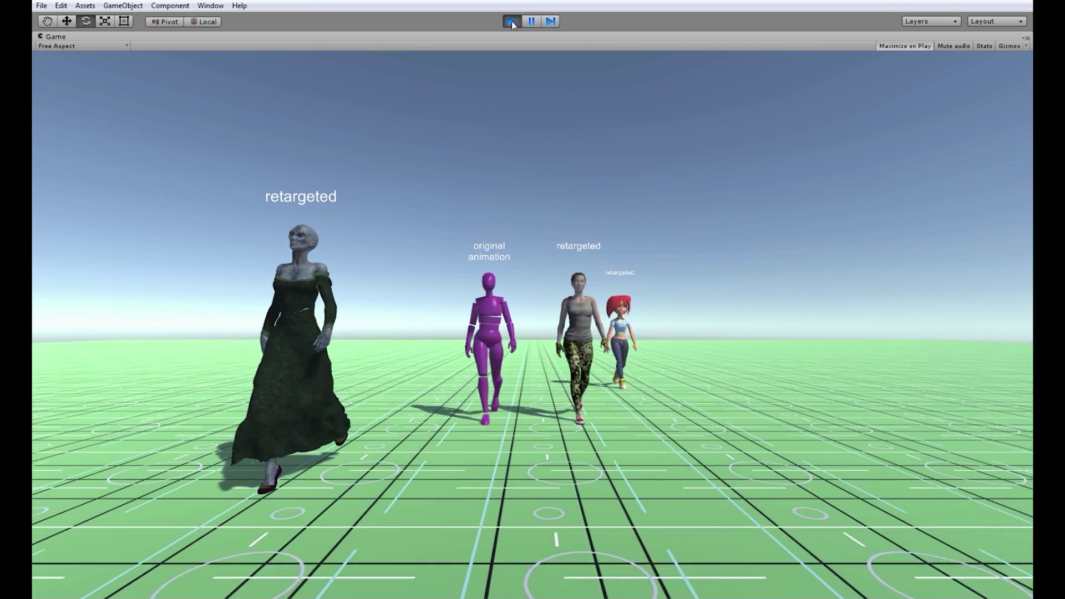
left_click(511, 21)
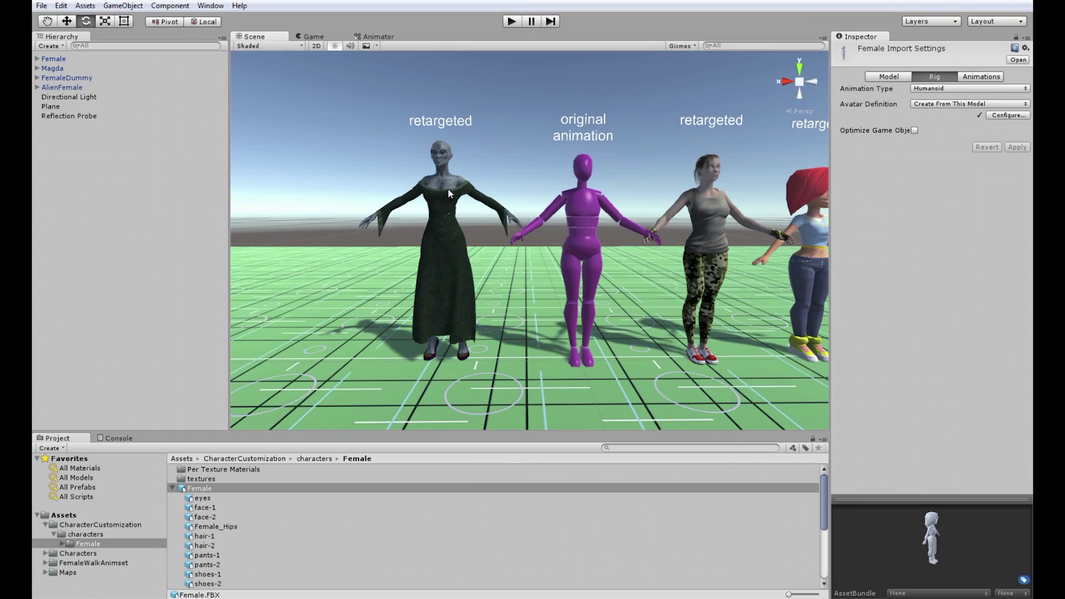
Find the AlienFemale model through the dressed alien's Animator avatar and open its avatar configuration
left_click(448, 192)
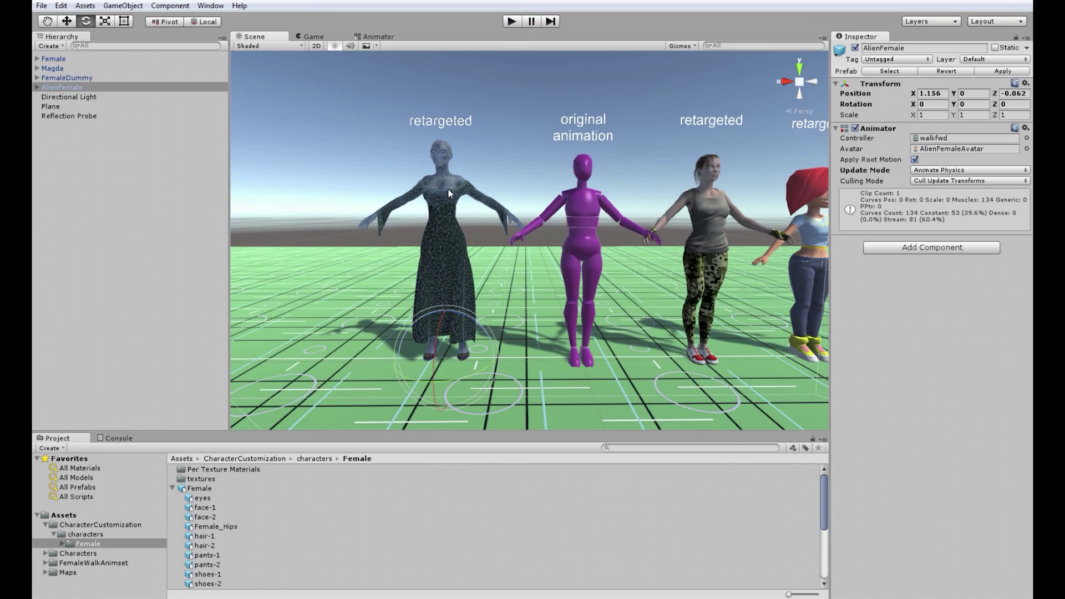
left_click(956, 151)
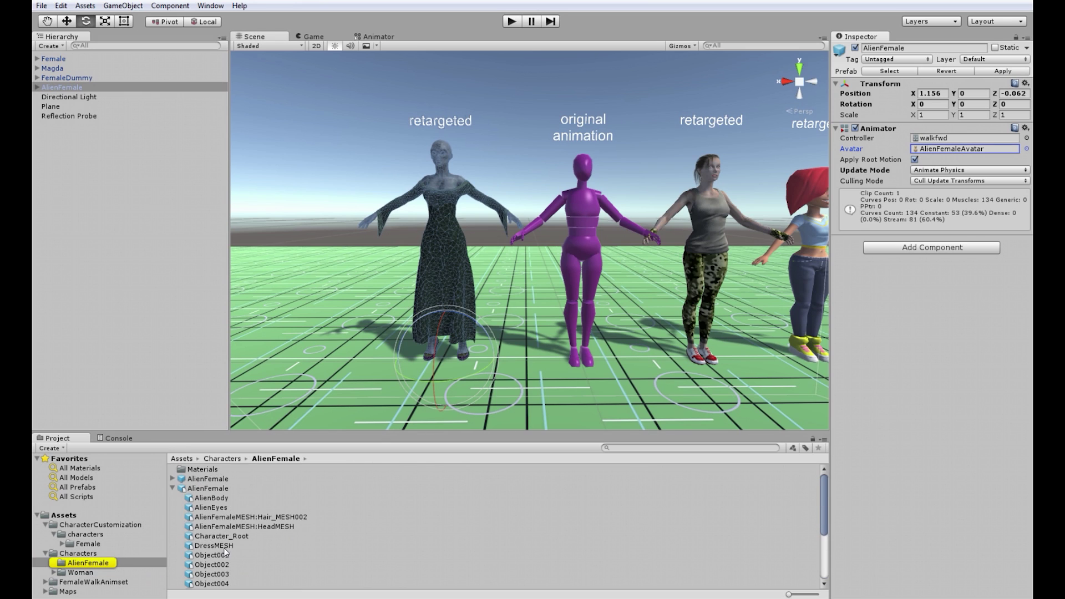
left_click(218, 488)
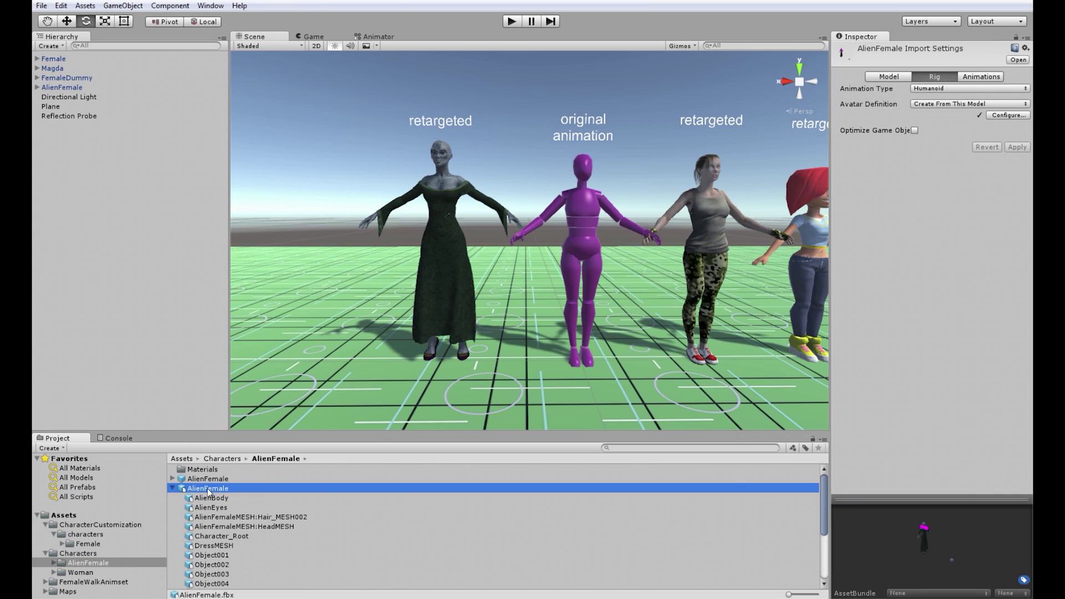
left_click(1018, 116)
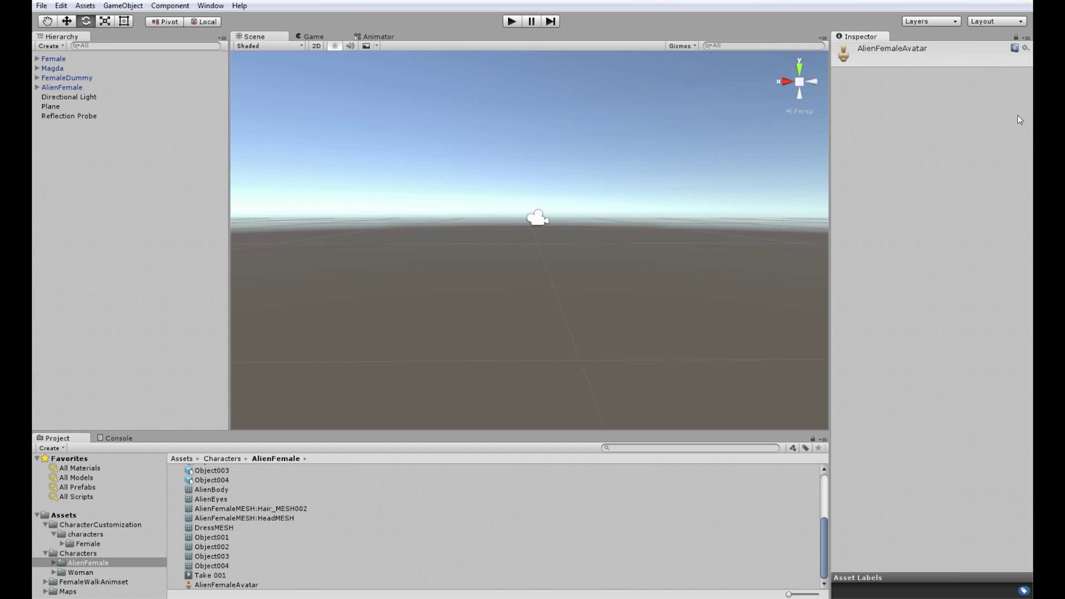
Rotate the alien's Neck bone so that the head sits upright and faces forward
left_click(668, 264)
mouse_move(667, 264)
right_mouse_down()
mouse_move(615, 202)
mouse_move(639, 228)
right_mouse_up()
key("w")
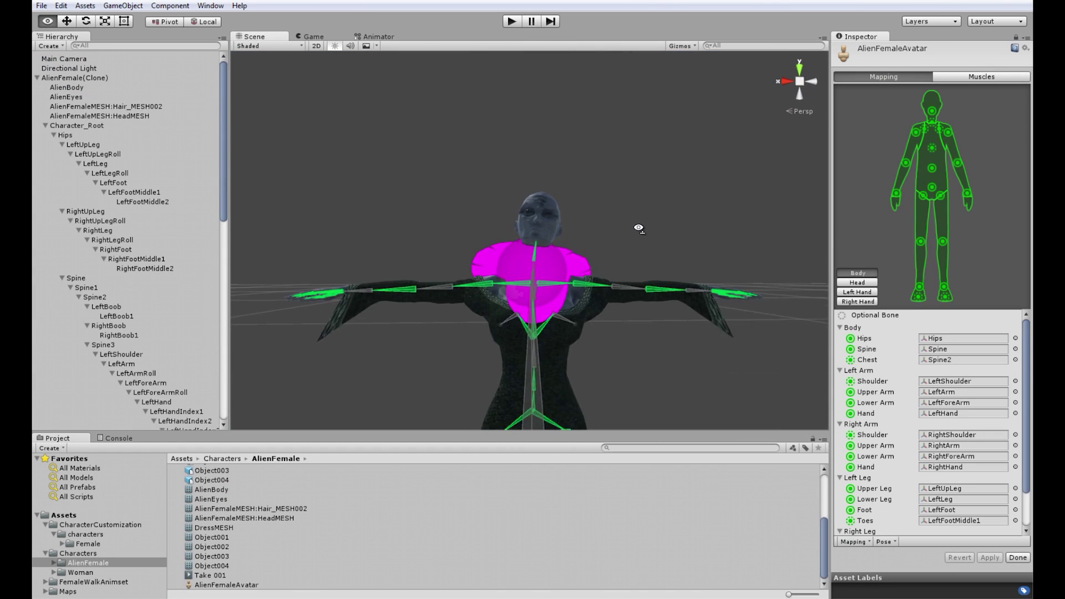
scroll(638, 228, "up", 3)
key("e")
left_click(524, 265)
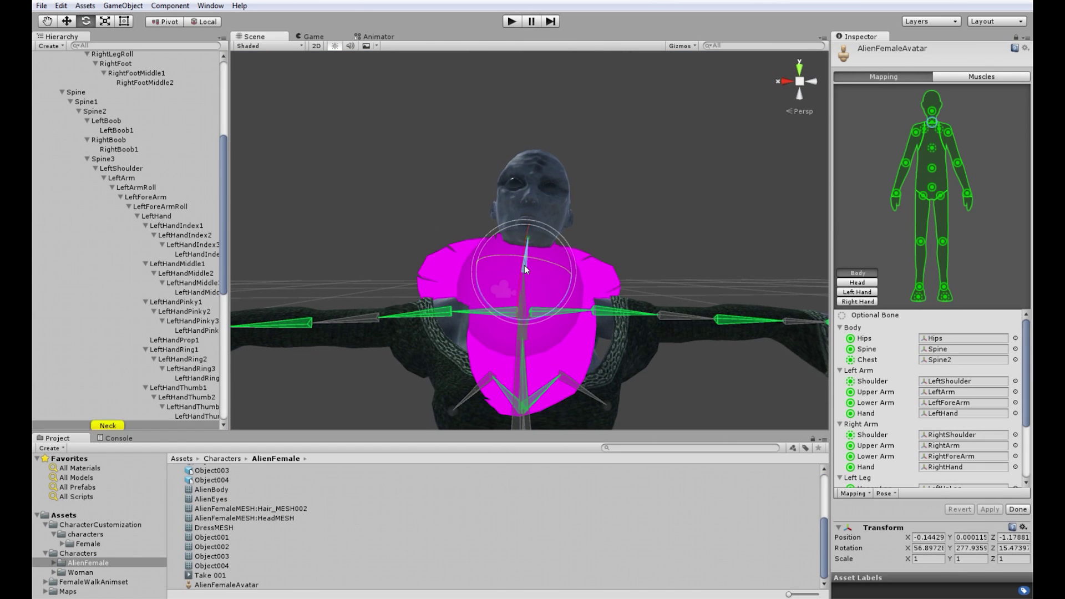
left_click_drag(502, 269, 524, 234)
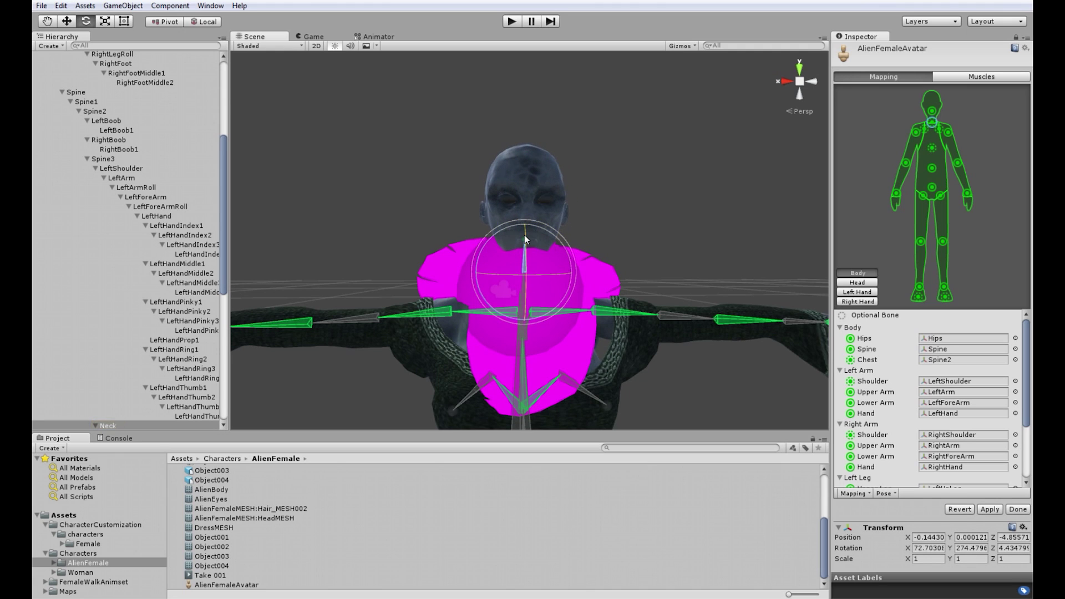
left_click(674, 248)
scroll(707, 261, "down", 5)
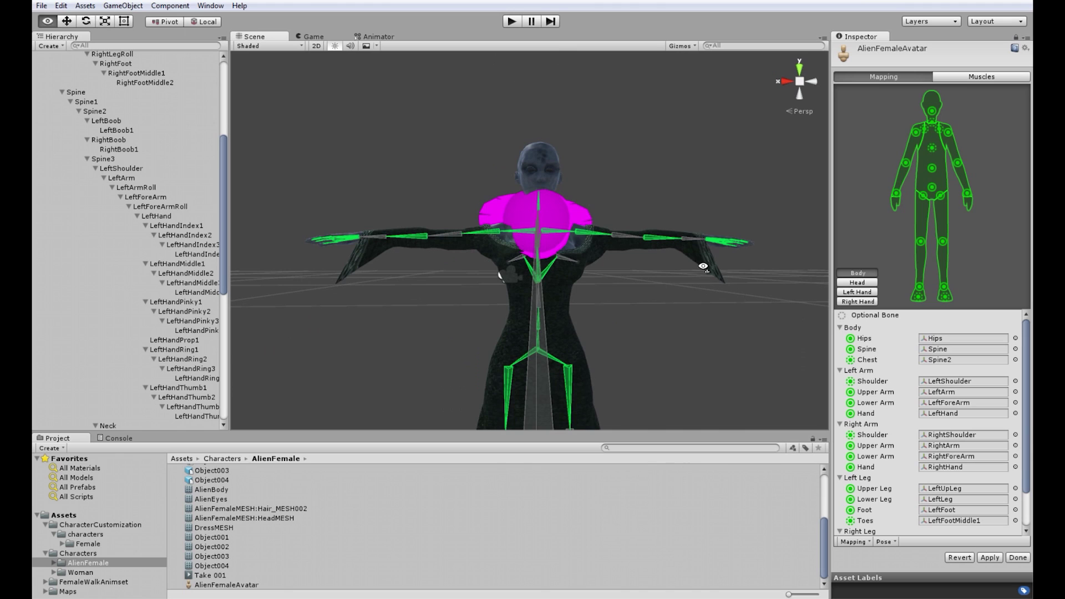
Apply Enforce T-Pose to the AlienFemale avatar
left_click(885, 542)
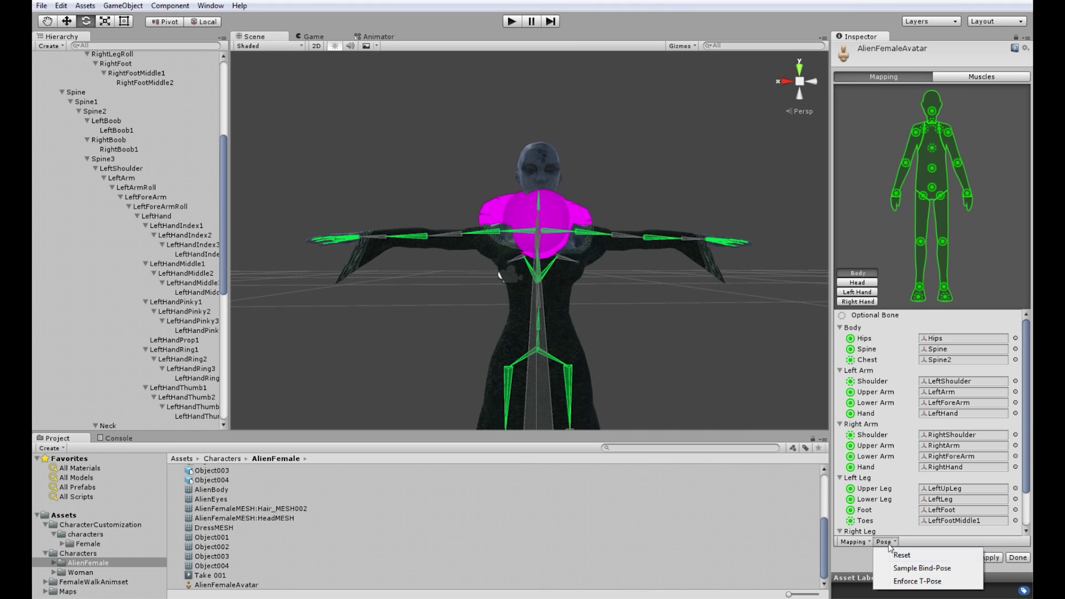
left_click(907, 586)
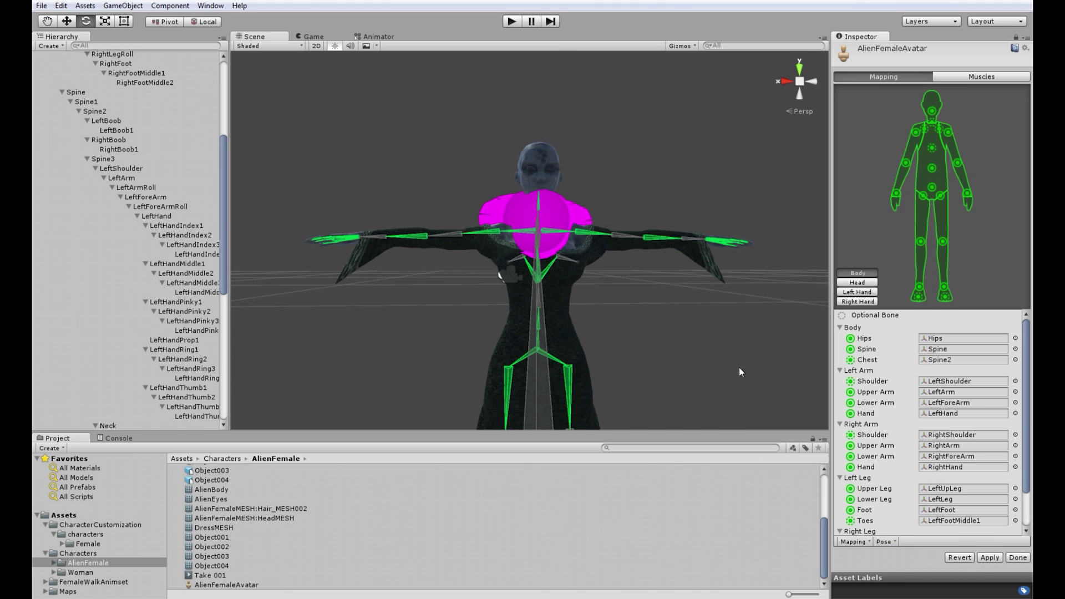
Examine the alien's T-posed upper body, including the head, shoulders and arms, from different sides
scroll(739, 371, "down", 8)
right_click_drag(739, 371, 365, 348)
key("w")
key("d")
key("s")
key("w")
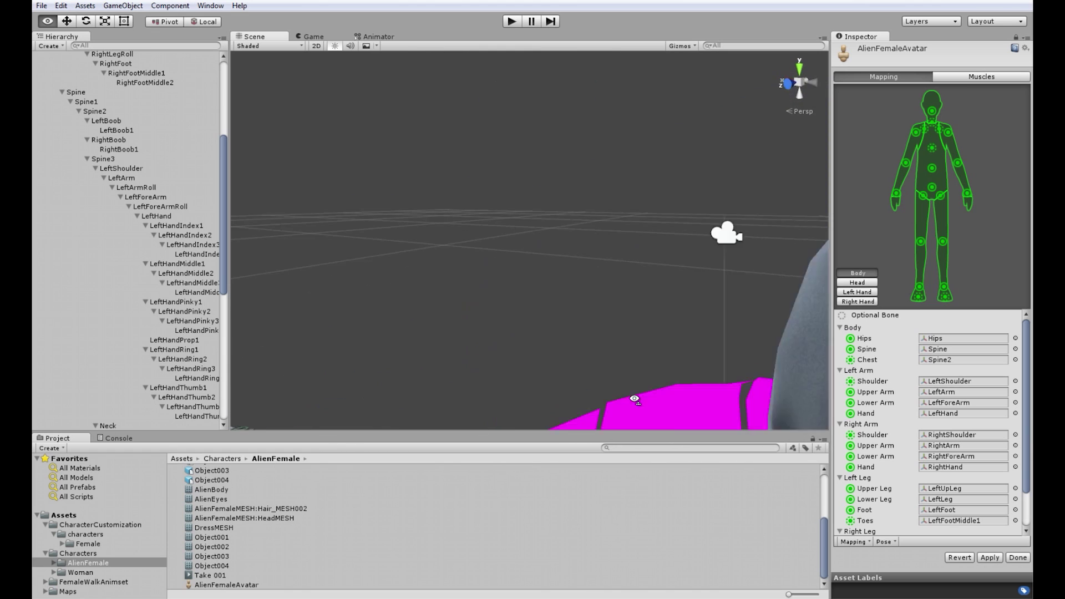
key("s")
right_click_drag(635, 399, 761, 406)
key("w")
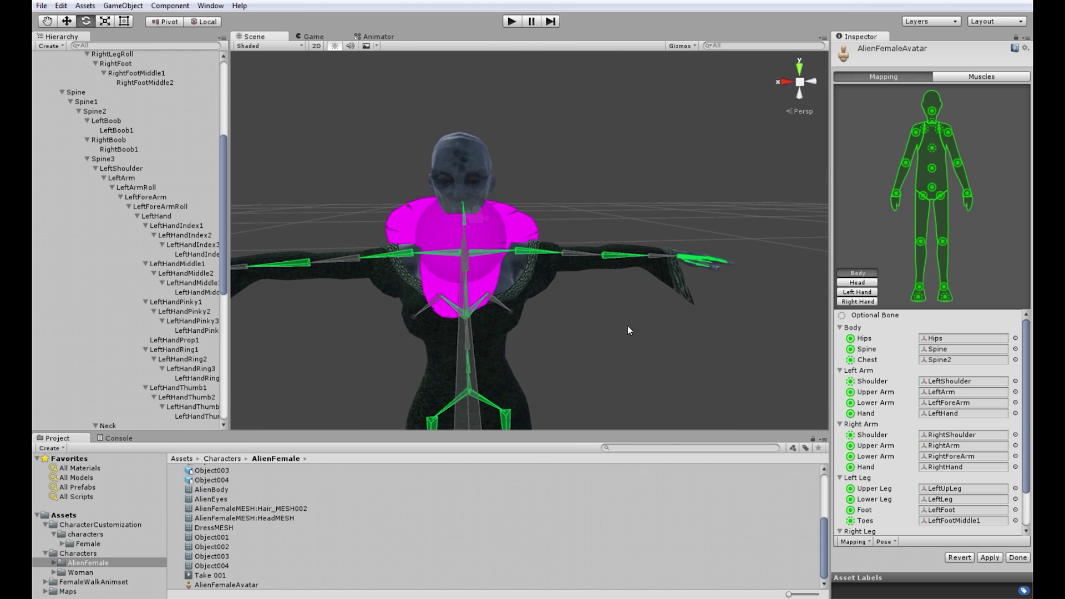
key("w")
right_click_drag(633, 265, 597, 238)
key("s")
Select the alien's Neck bone and inspect the skeleton from the side and down to the legs
left_click(527, 259)
left_click_drag(638, 247, 461, 272, "alt")
scroll(461, 272, "down", 3)
key("a")
right_click_drag(460, 272, 627, 286)
key("w")
key("d")
middle_click_drag(628, 274, 639, 273)
Rotate the alien's RightUpLeg and LeftUpLeg bones inward so both legs hang straight down beneath the hips
key("e")
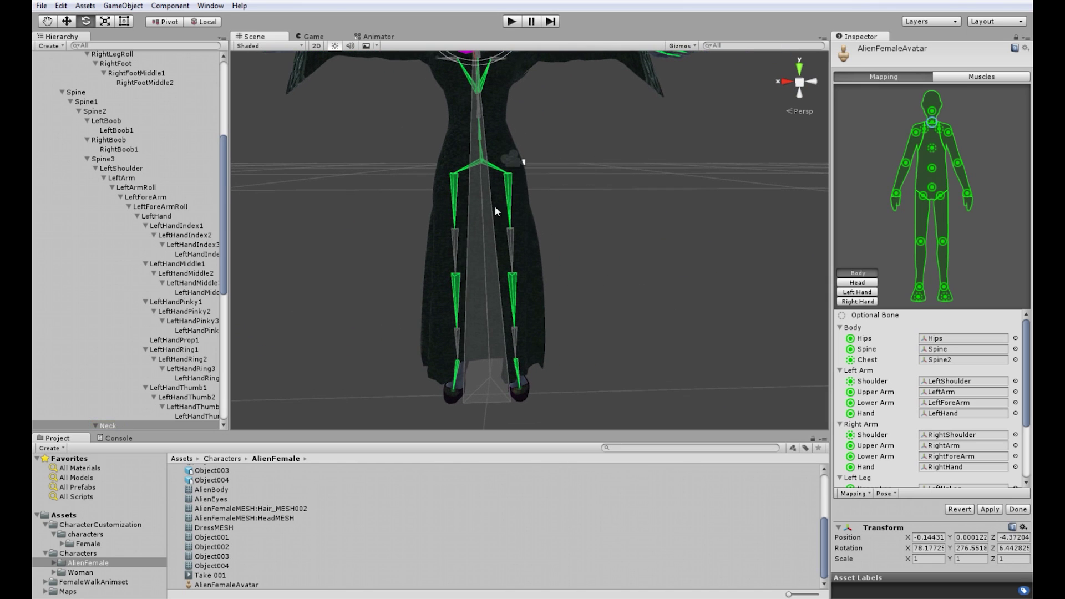
left_click(454, 185)
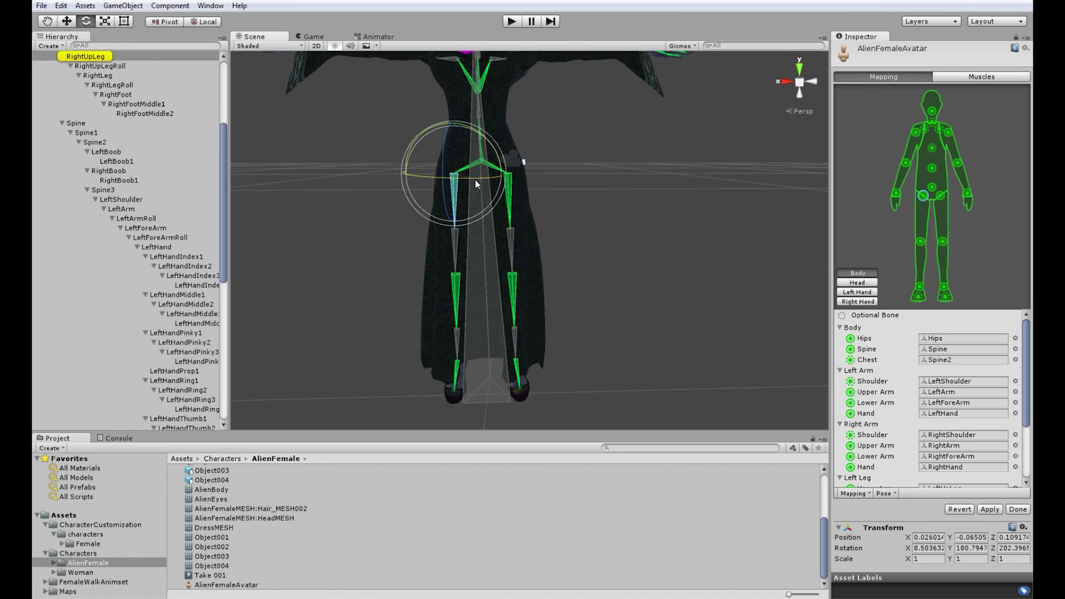
left_click_drag(484, 181, 525, 124)
left_click(508, 194)
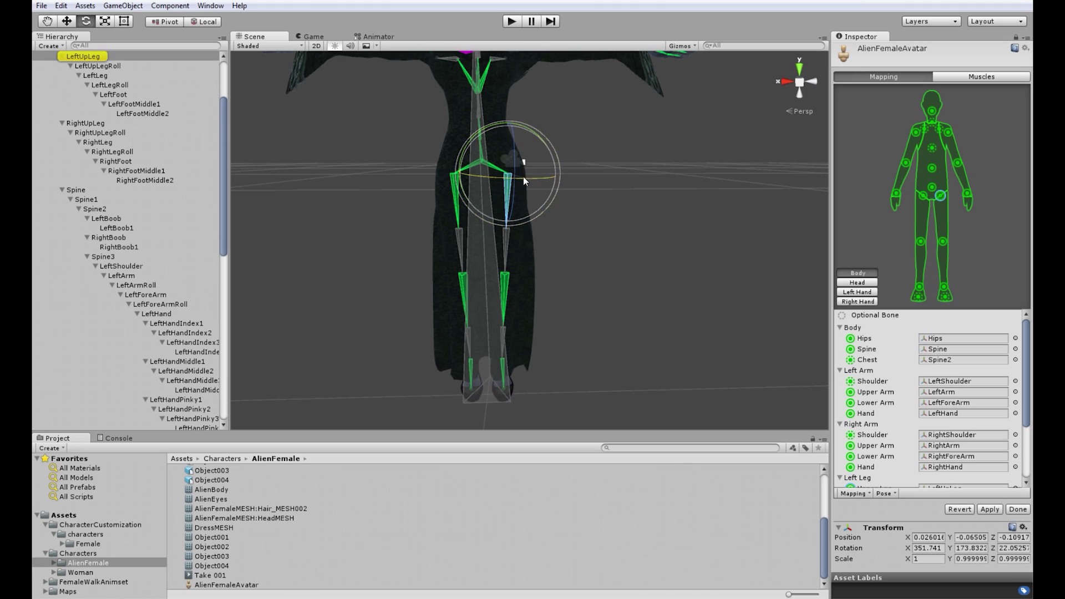
left_click_drag(515, 175, 527, 177)
right_click_drag(556, 170, 551, 163)
scroll(553, 163, "down", 6)
scroll(550, 162, "up", 5)
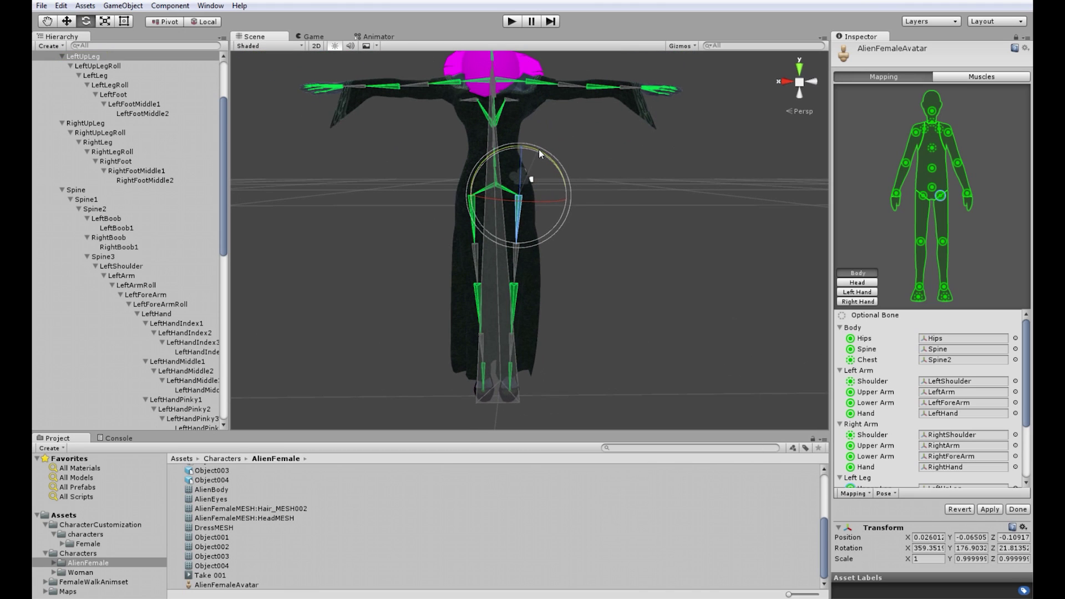
Fine-tune the RightUpLeg rotation so the right leg mirrors the left one
left_click(458, 204)
left_click(470, 206)
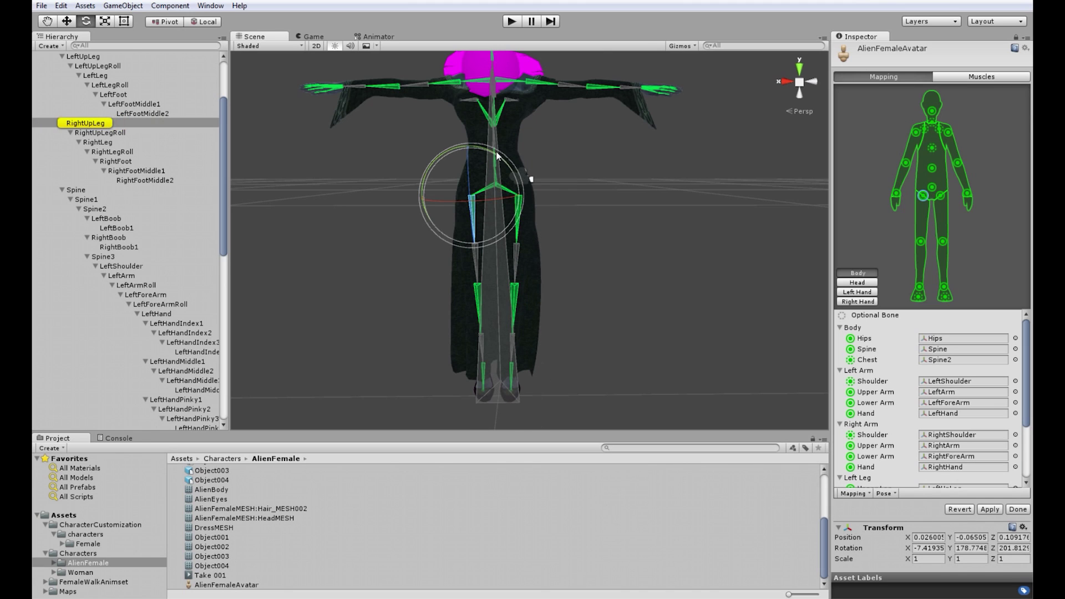
left_click(491, 162)
left_click(473, 206)
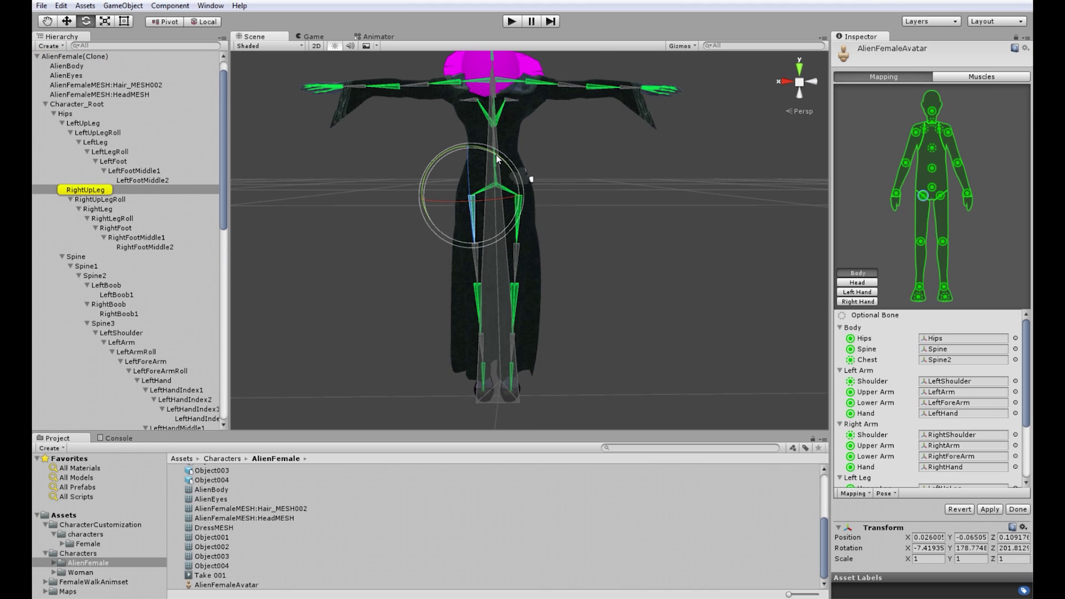
left_click(580, 177)
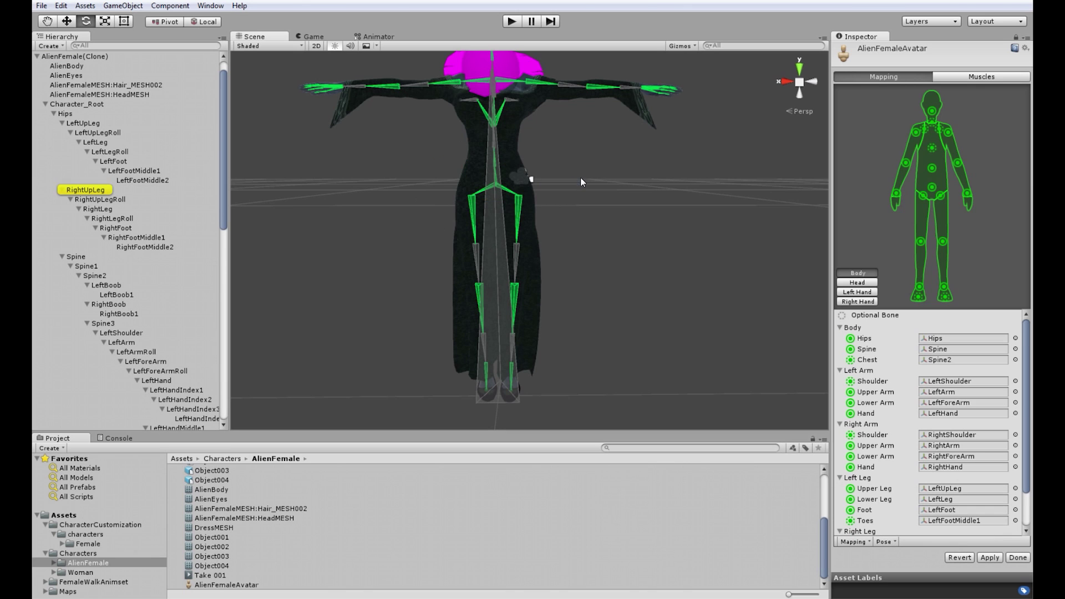
Rotate the LeftShoulder bone slightly upward so the alien's left arm is horizontal
scroll(580, 177, "down", 4)
mouse_move(580, 180)
right_mouse_down()
mouse_move(589, 190)
mouse_move(576, 154)
mouse_move(582, 173)
right_mouse_up()
scroll(578, 154, "up", 8)
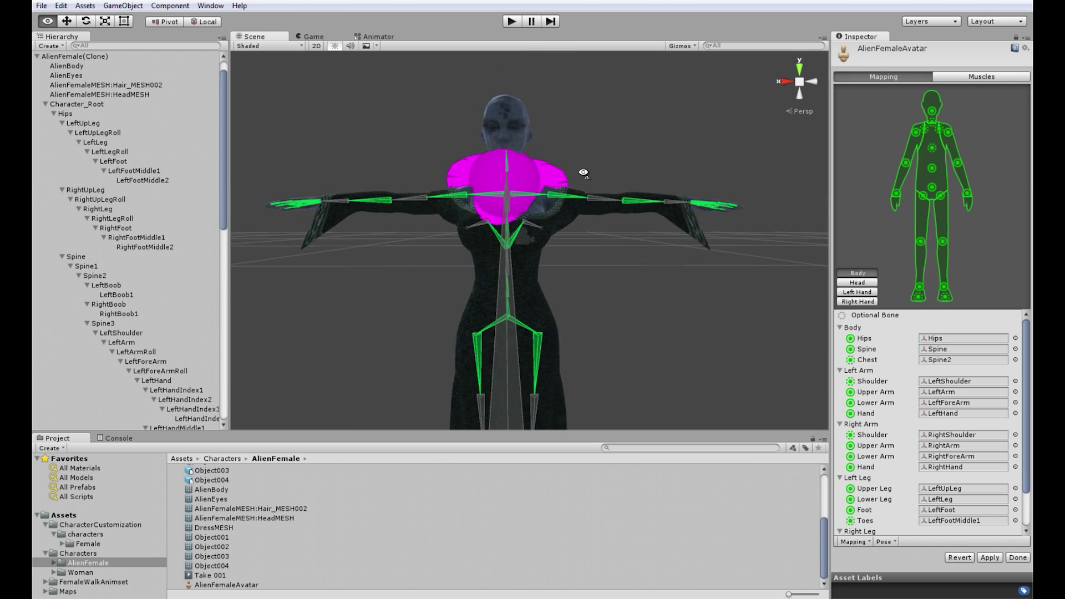
middle_click_drag(550, 229, 573, 238)
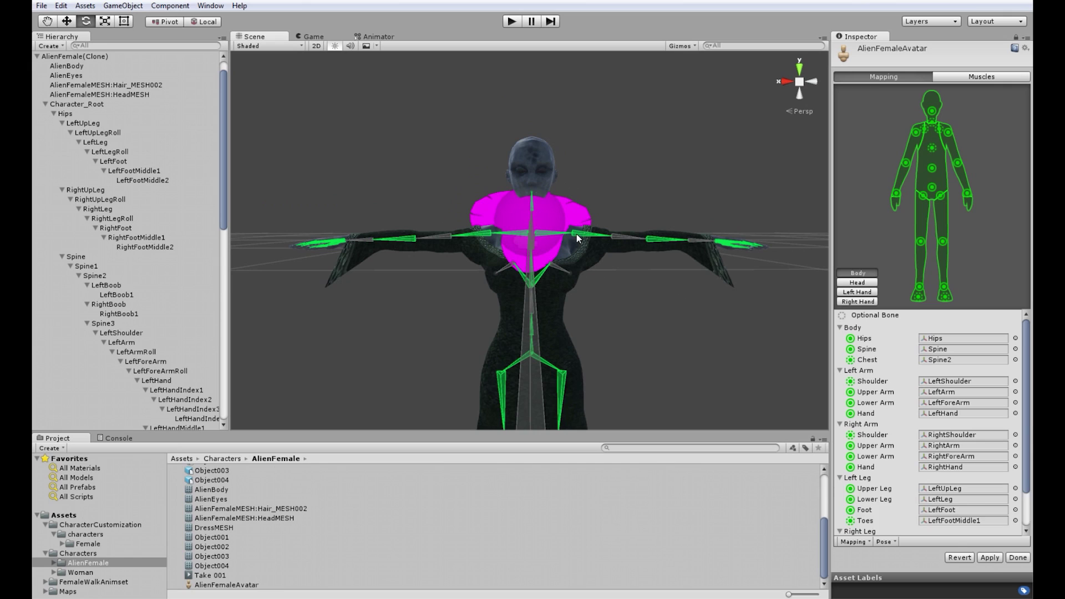
left_click(577, 234)
left_click(546, 233)
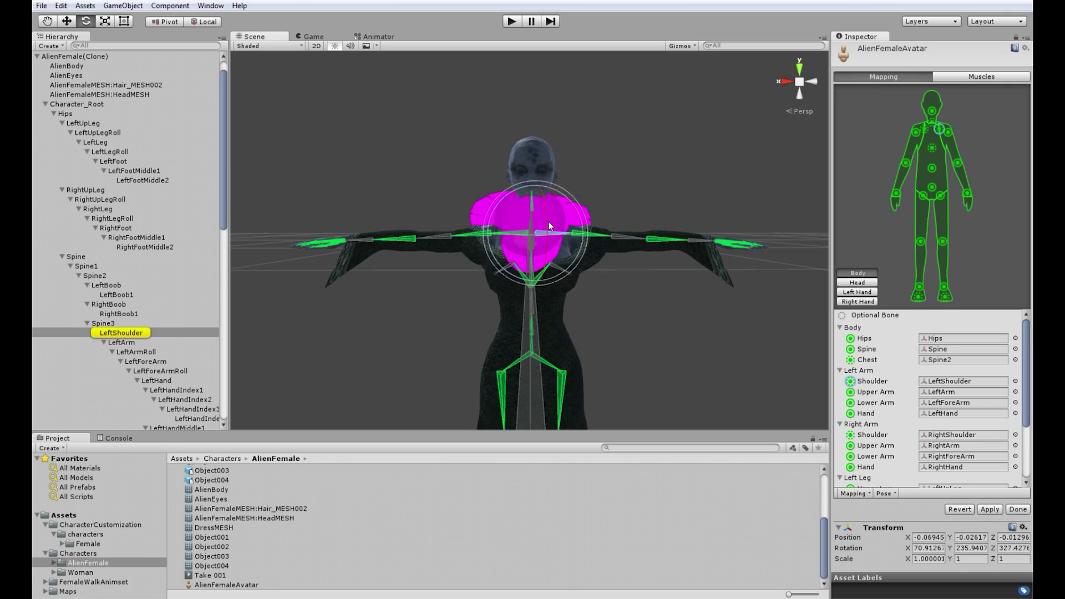
left_click(609, 276)
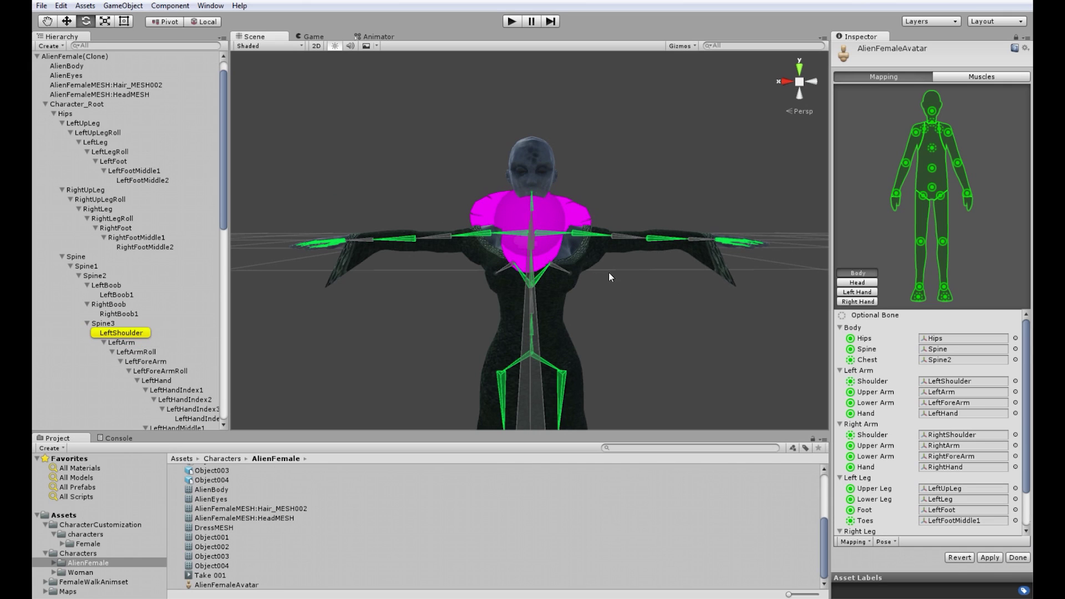
left_click(577, 232)
left_click(545, 240)
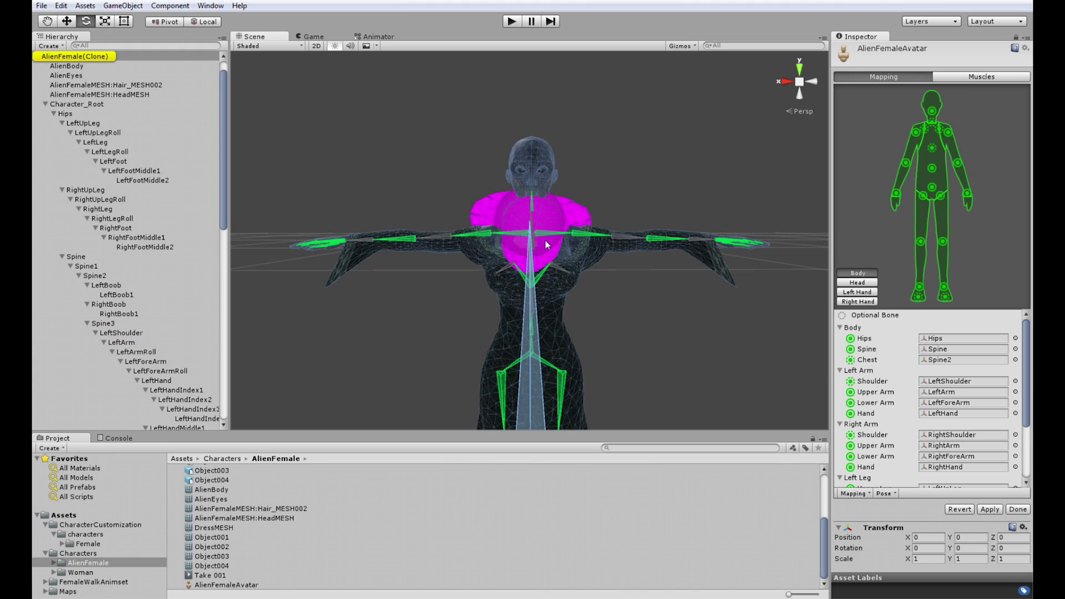
left_click(541, 231)
left_click_drag(518, 185, 572, 206)
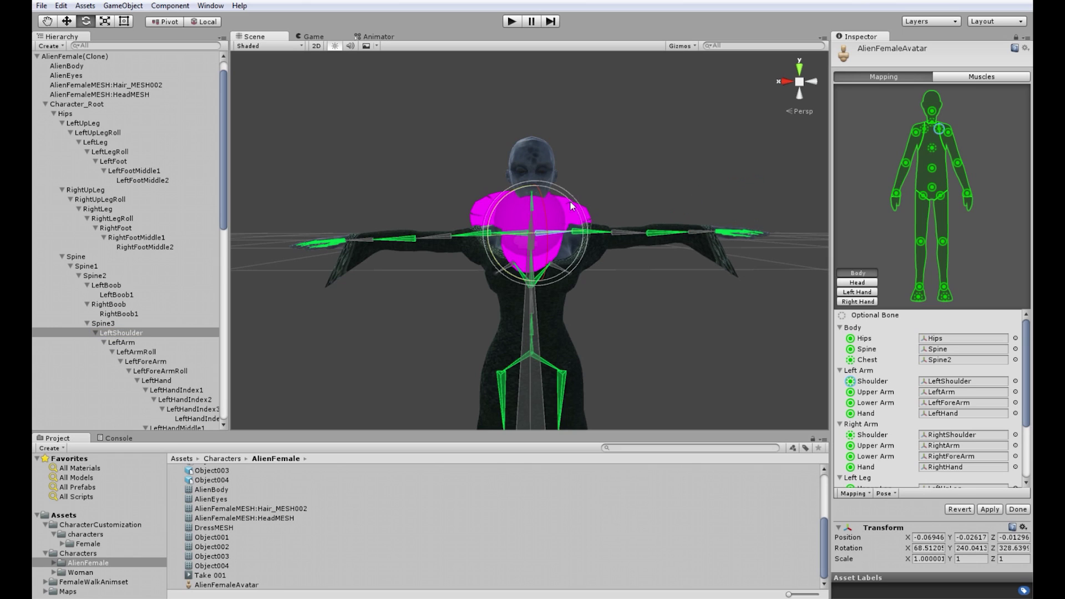
Rotate the RightShoulder bone slightly upward so the right arm is level with the left
left_click(730, 233)
left_click(511, 237)
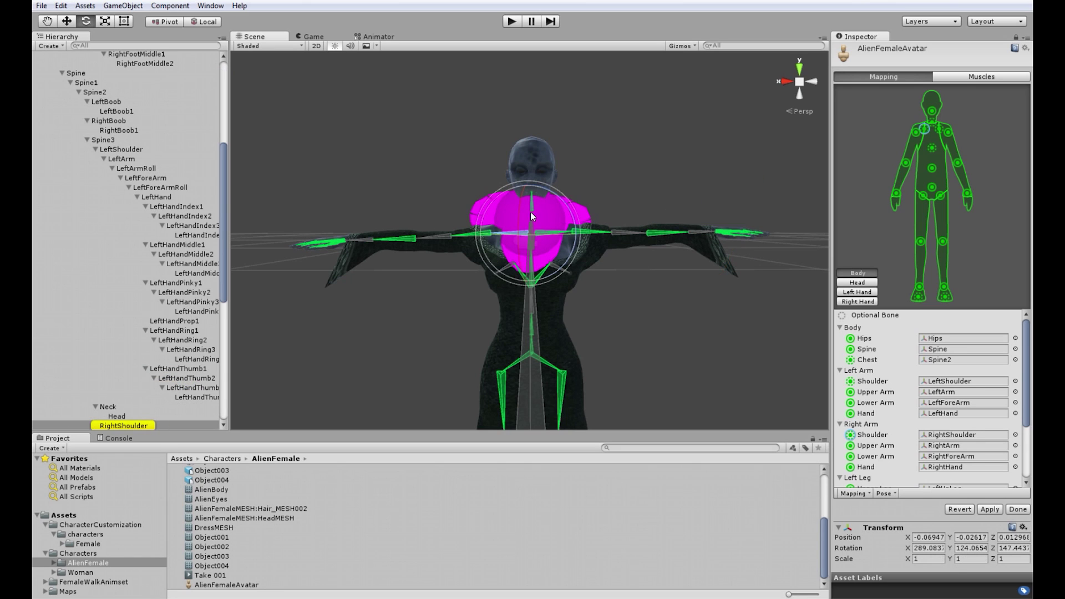
left_click_drag(537, 186, 520, 208)
Check the arms from the side and fine-tune the LeftHand bone's rotation so the hand lines up in the T-pose
left_click(475, 231)
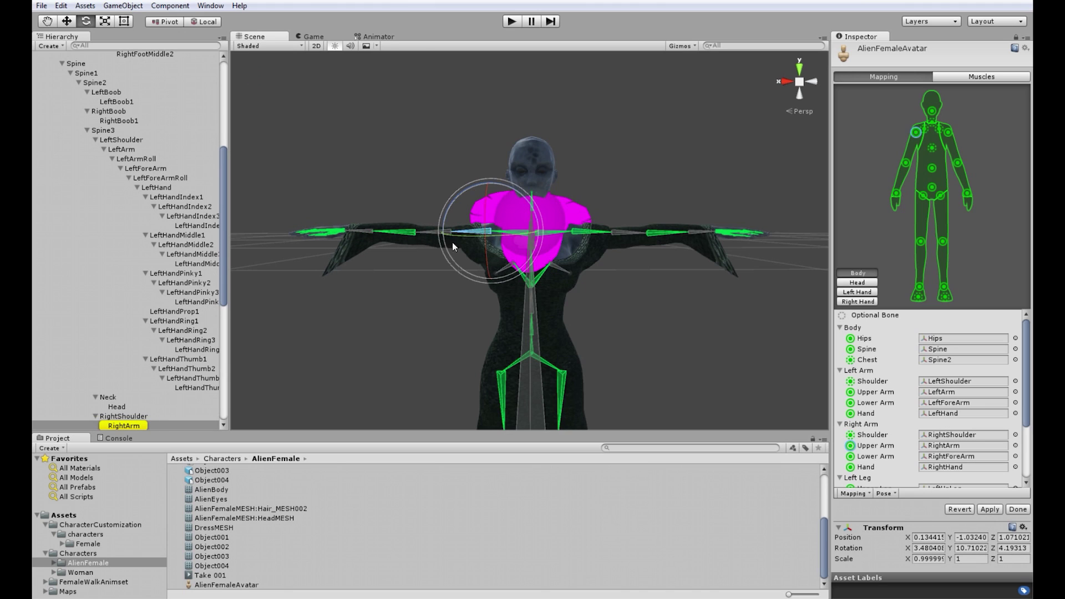
left_click_drag(452, 243, 515, 439, "alt")
left_click(373, 284)
left_click_drag(454, 332, 538, 292)
right_click_drag(539, 292, 93, 149)
left_click(534, 288)
left_click_drag(534, 288, 434, 307, "alt")
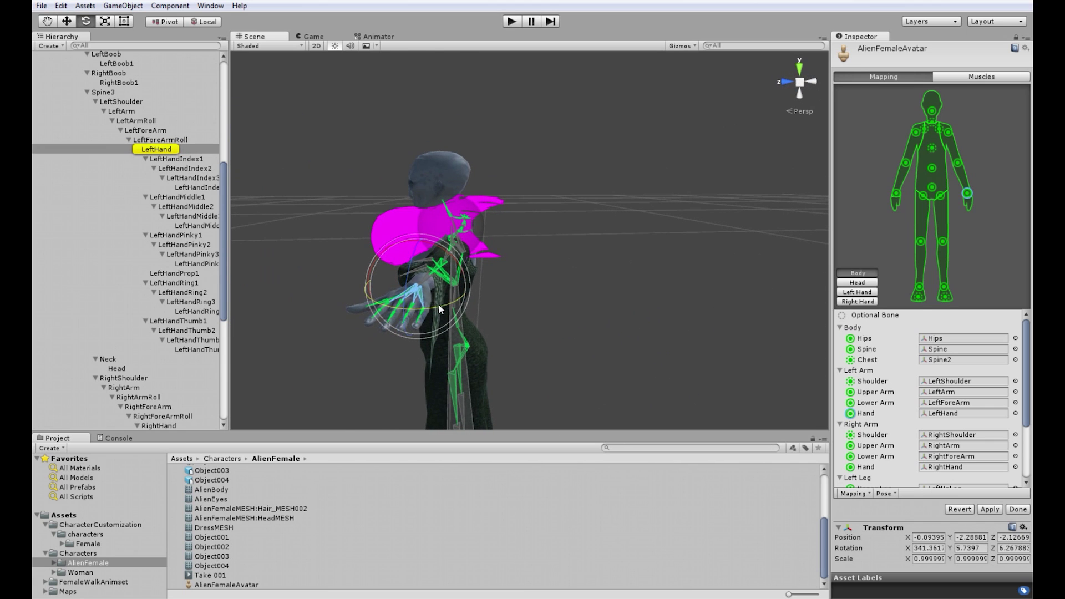
left_click(405, 275)
left_click(413, 292)
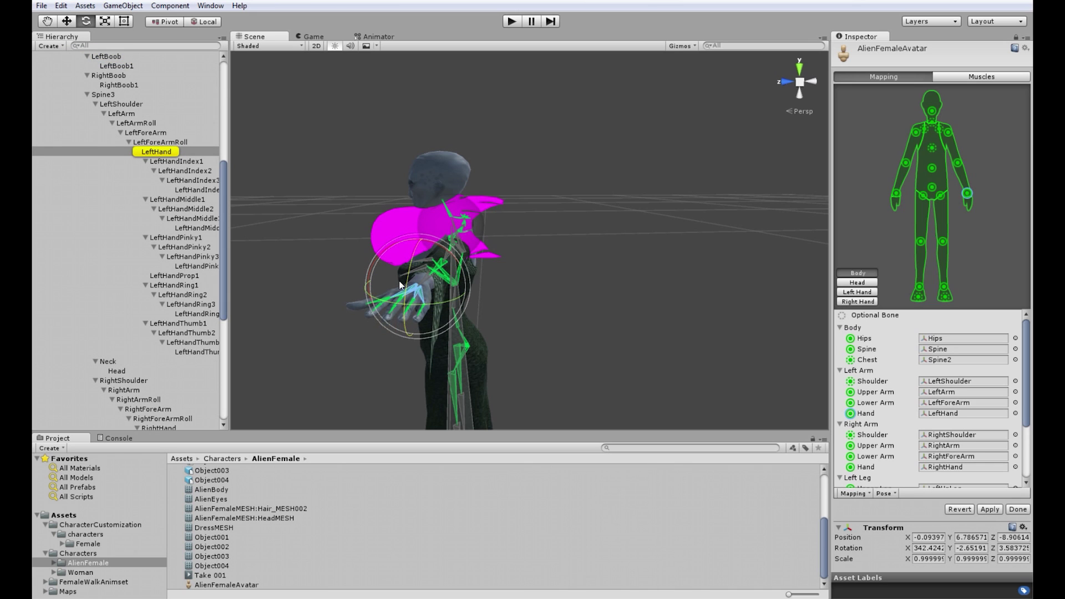
Finish the AlienFemale avatar configuration and apply its pending import settings
left_click_drag(407, 280, 738, 286, "alt")
key("w")
right_click_drag(739, 286, 670, 277)
key("s")
key("w")
left_click(1015, 510)
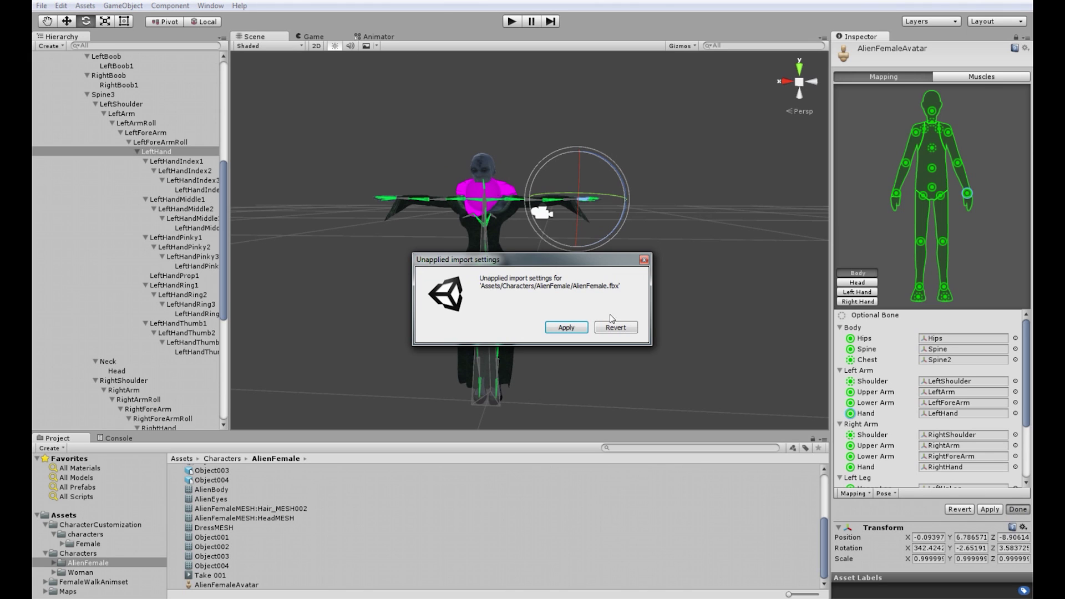
left_click(563, 327)
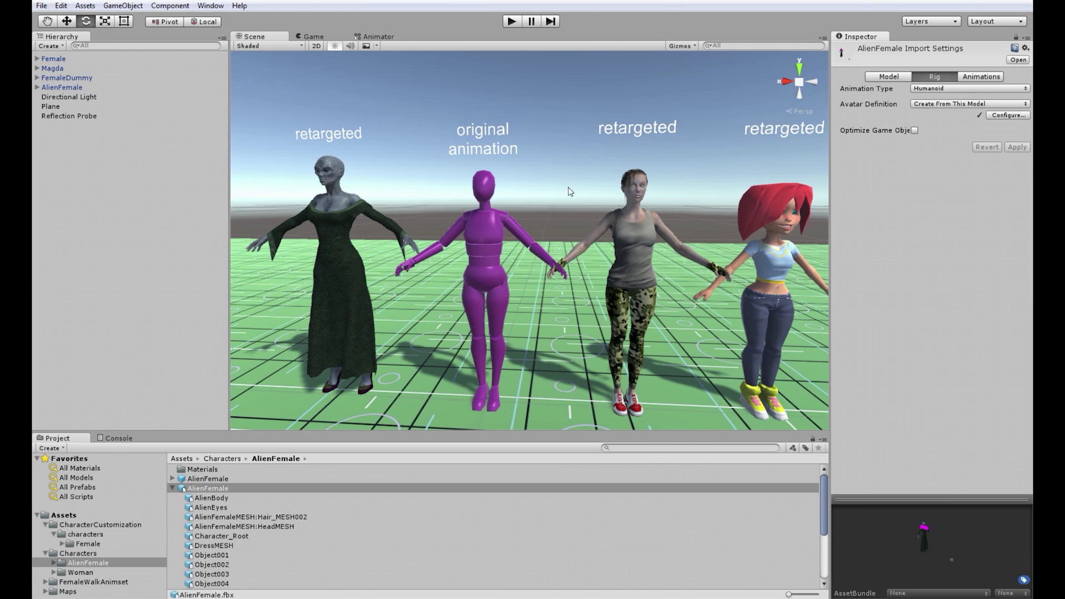
Play the scene to compare the alien's retargeted walk with the original animation, and stop playback
left_click(568, 188)
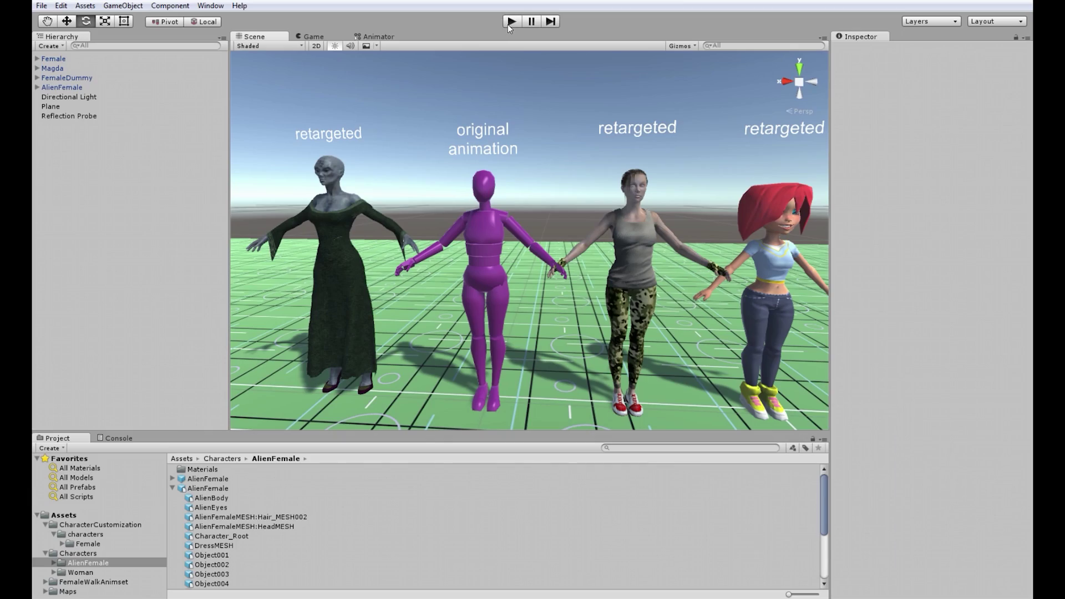
left_click(509, 23)
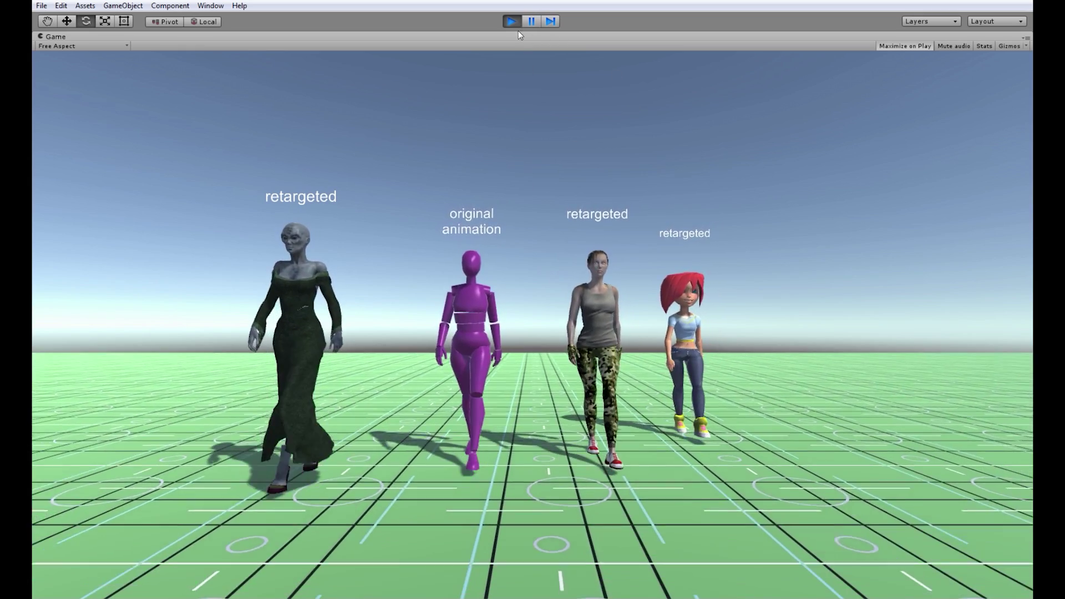
left_click(512, 22)
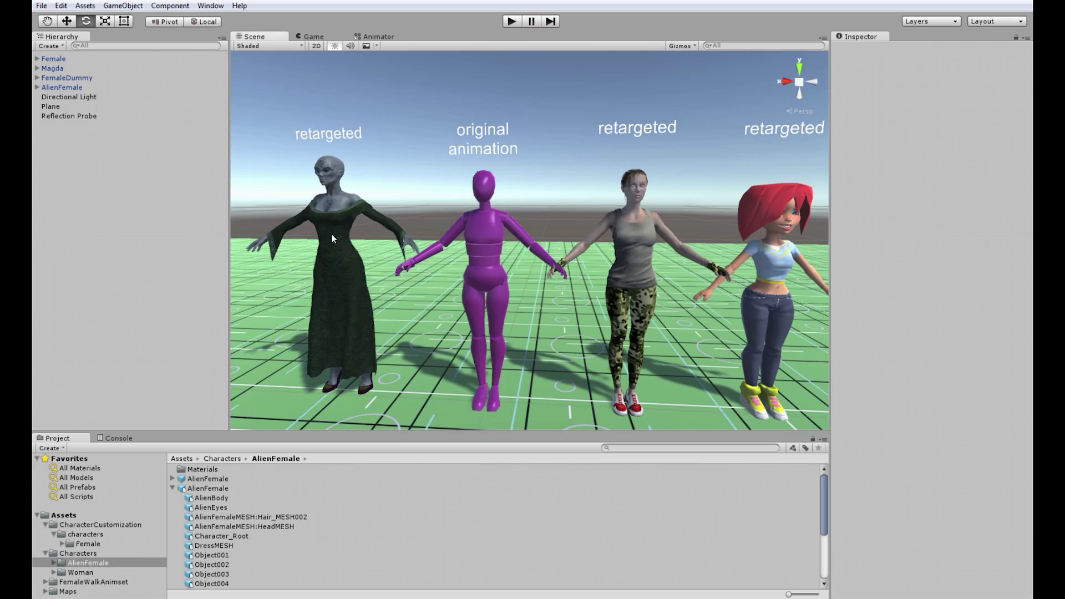
Locate the AlienFemale model asset from the alien's avatar reference and reopen its avatar configuration
left_click(331, 234)
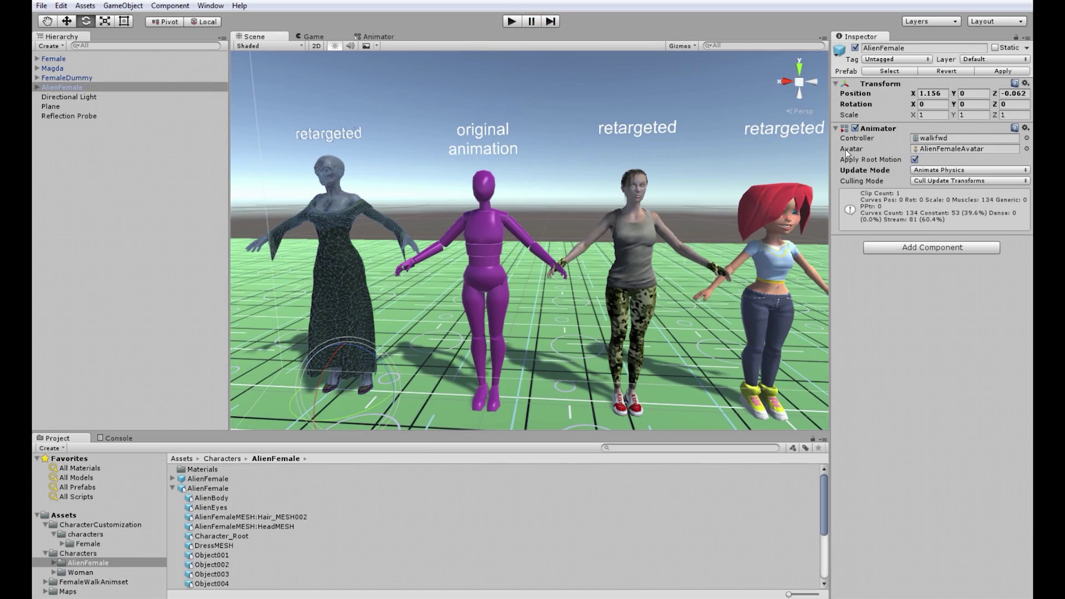
left_click(956, 149)
scroll(218, 500, "up", 3)
left_click(217, 488)
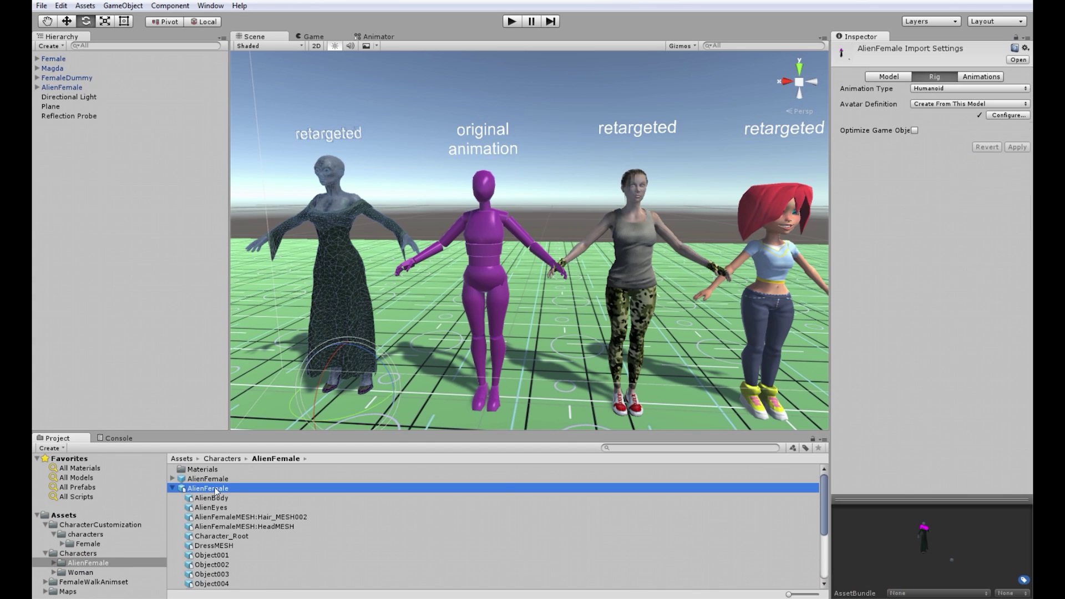
left_click(1010, 118)
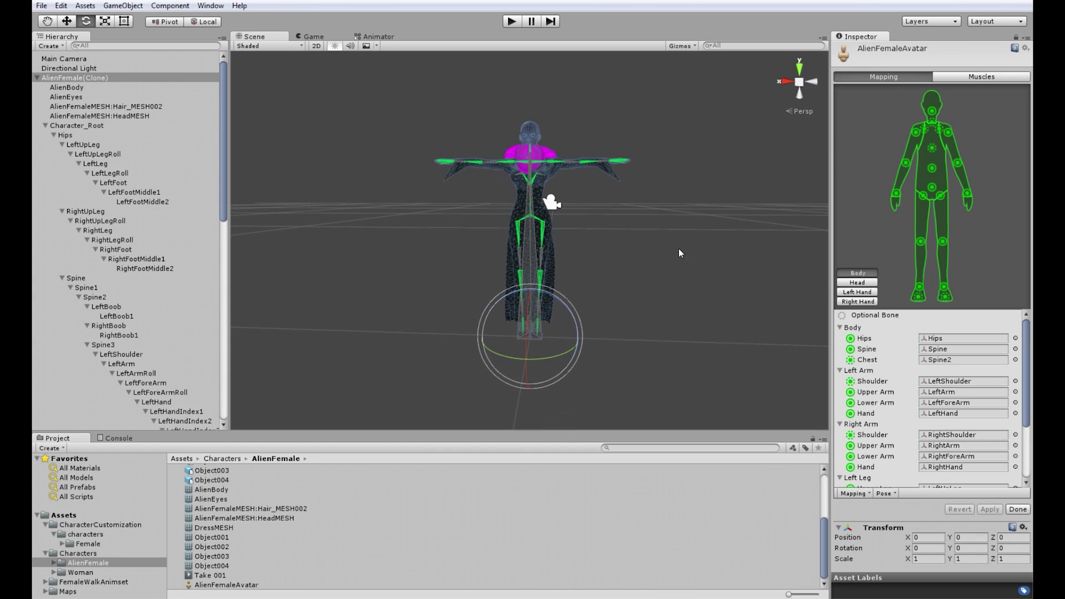
Rotate the alien's LeftFootMiddle1 toe bone downward so the toes line up with the sloping foot
right_click_drag(678, 248, 527, 333)
middle_click_drag(583, 294, 632, 262)
left_click(480, 197)
left_click(421, 181)
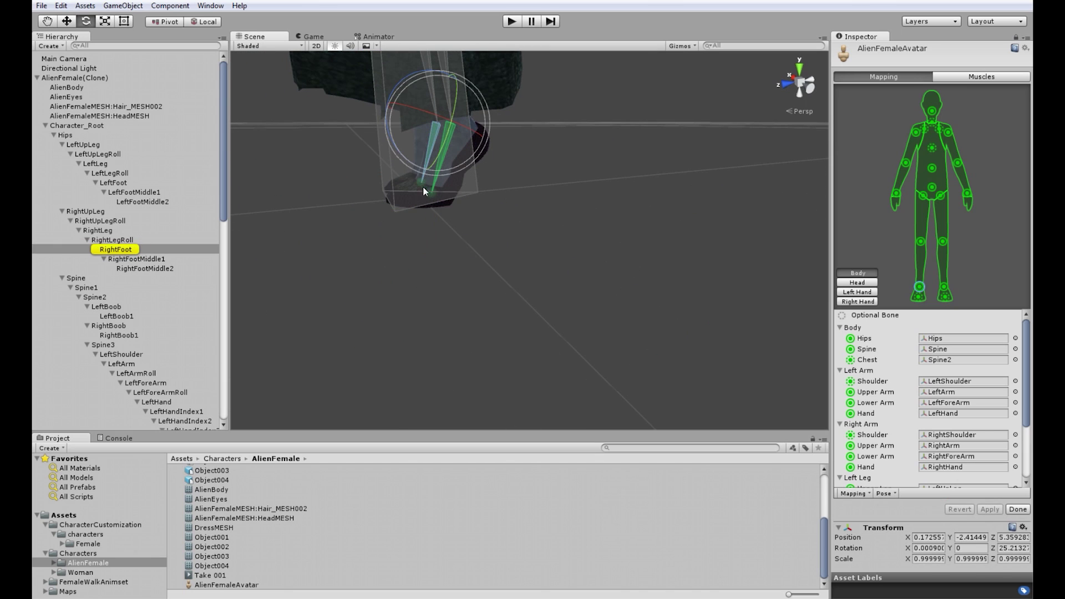
left_click(429, 194)
right_click_drag(499, 235, 460, 229)
left_click_drag(459, 230, 454, 219, "alt")
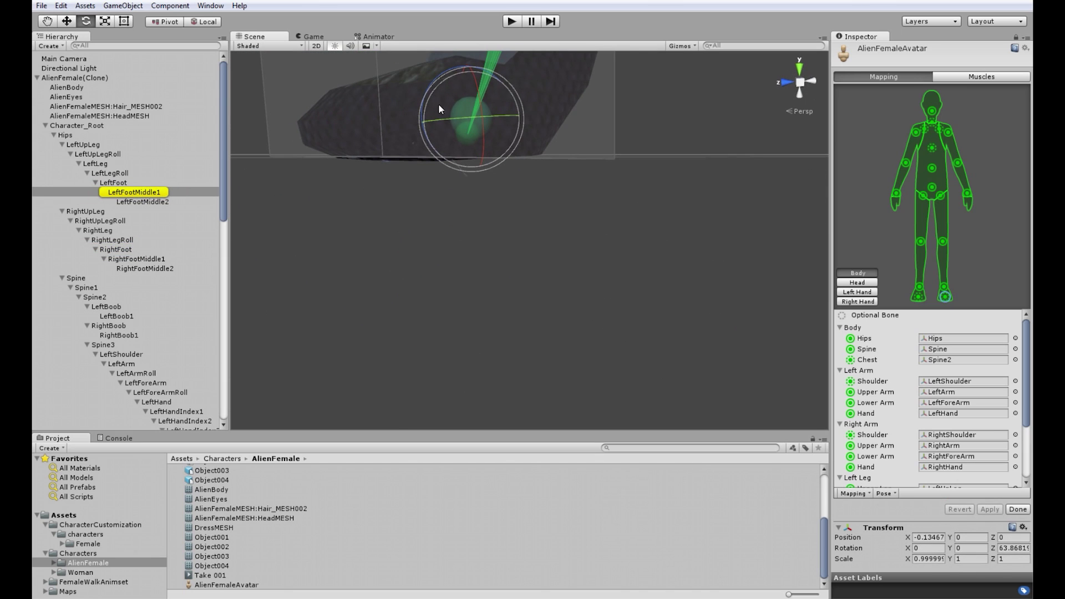
left_click_drag(425, 92, 439, 158)
middle_click_drag(483, 199, 477, 212)
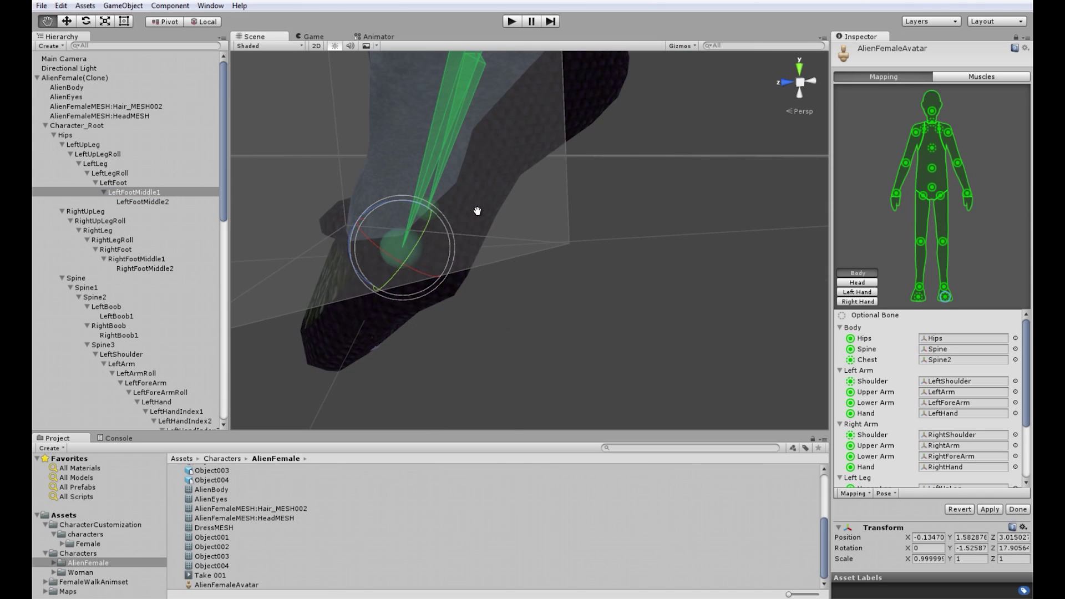
Rotate the RightFootMiddle1 toe bone downward to match the left toes
left_click(413, 200)
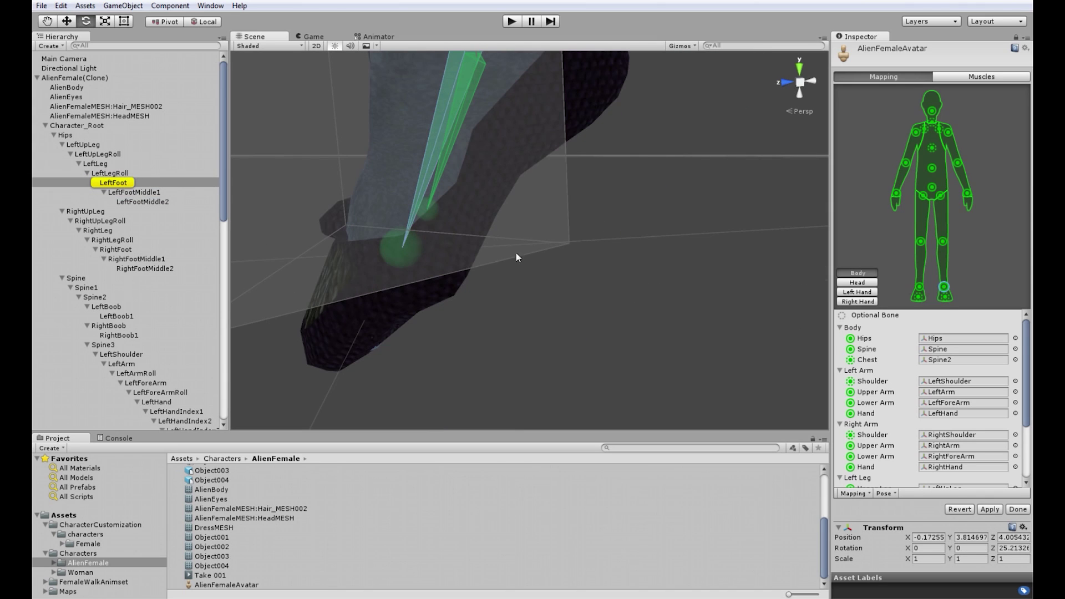
left_click_drag(447, 311, 236, 139, "alt")
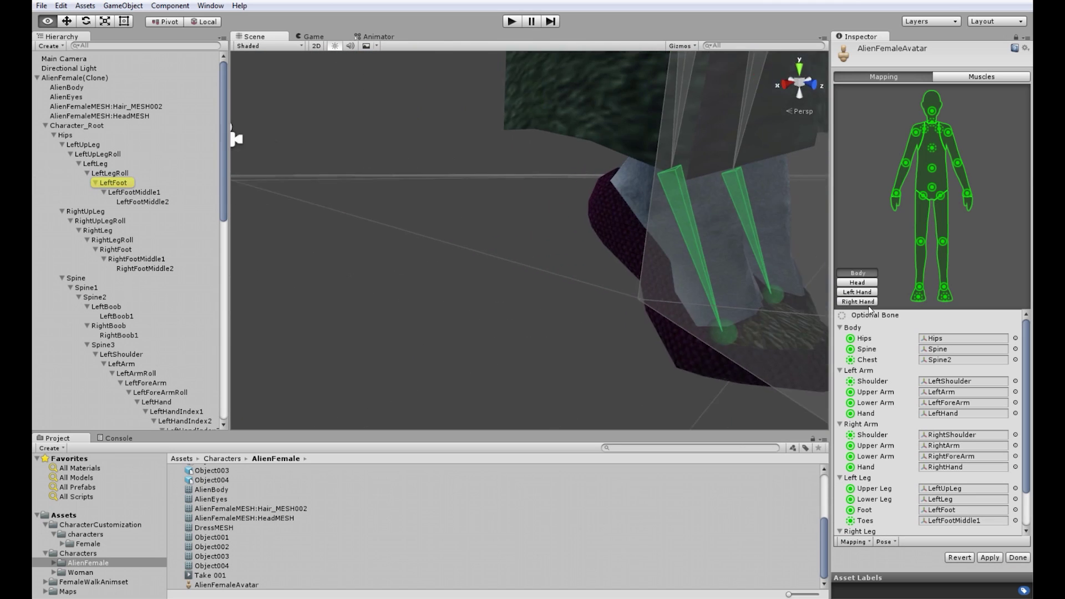
left_click_drag(869, 310, 846, 320, "alt")
left_click(546, 305)
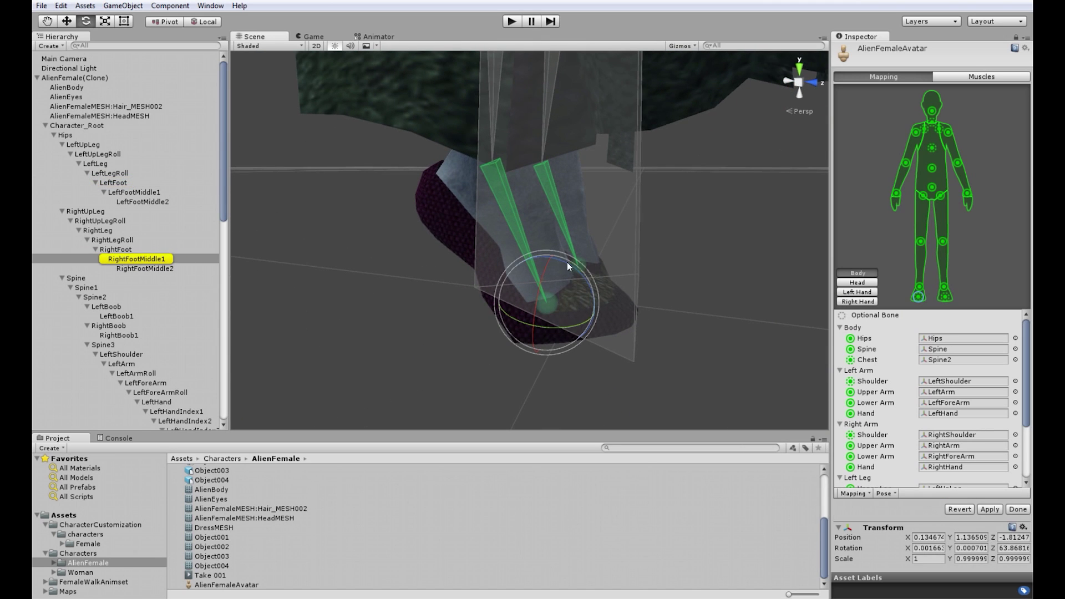
left_click_drag(567, 261, 611, 303)
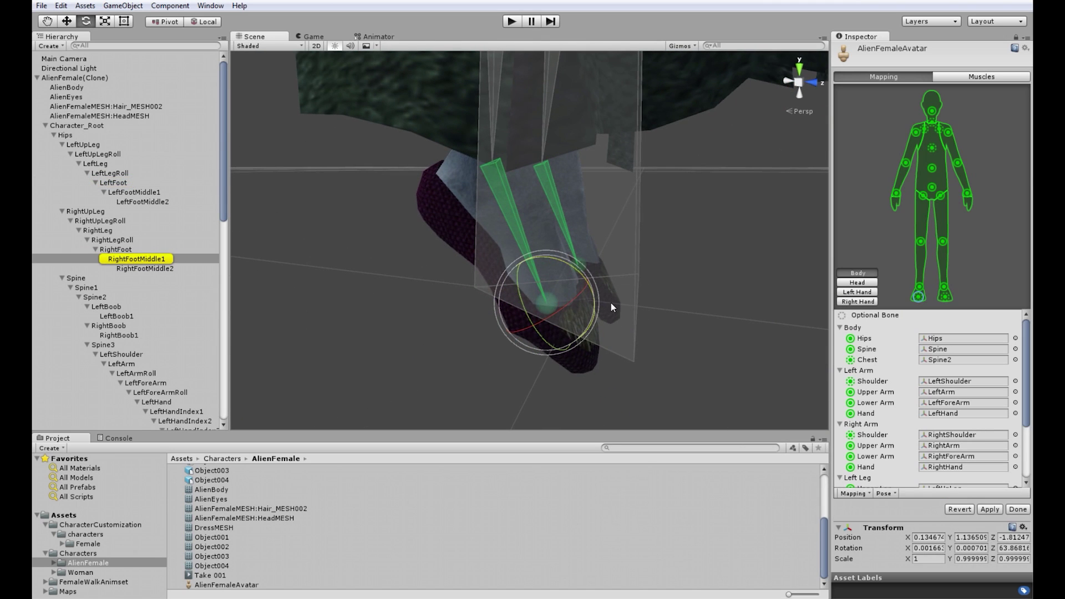
Rotate the RightFoot and LeftFoot bones upward so both feet point forward nearly parallel to the ground
left_click(501, 174)
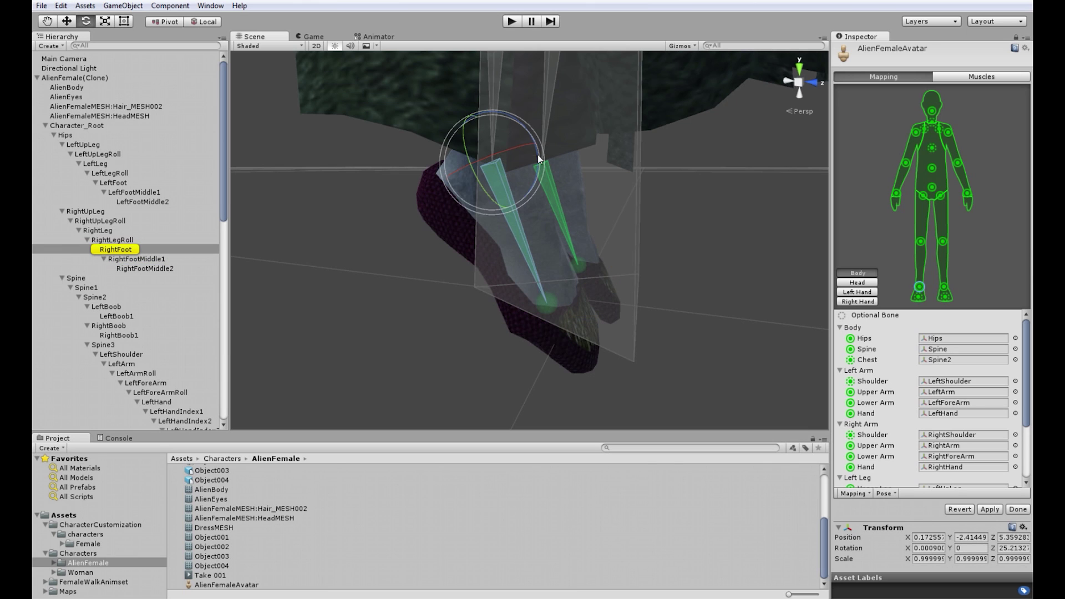
left_click_drag(538, 159, 526, 115)
right_click_drag(557, 131, 90, 123)
key("d")
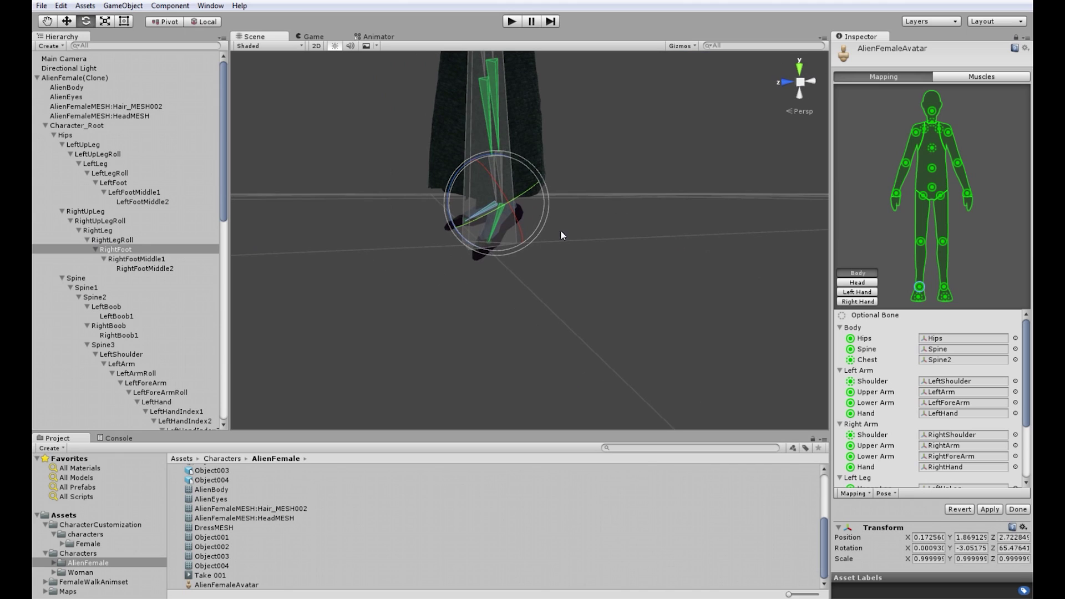
left_click(498, 212)
left_click_drag(477, 162, 532, 151)
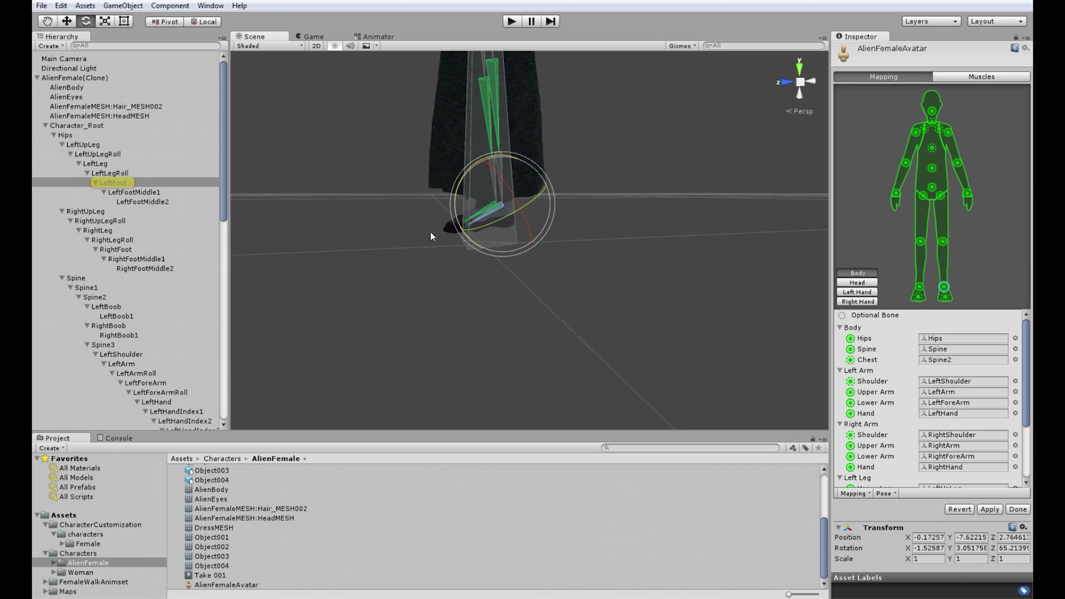
Examine the alien's feet from the front and from the side, selecting the RightFoot bone to check its angle
key("a")
right_click_drag(430, 231, 761, 207)
key("w")
left_click(657, 269)
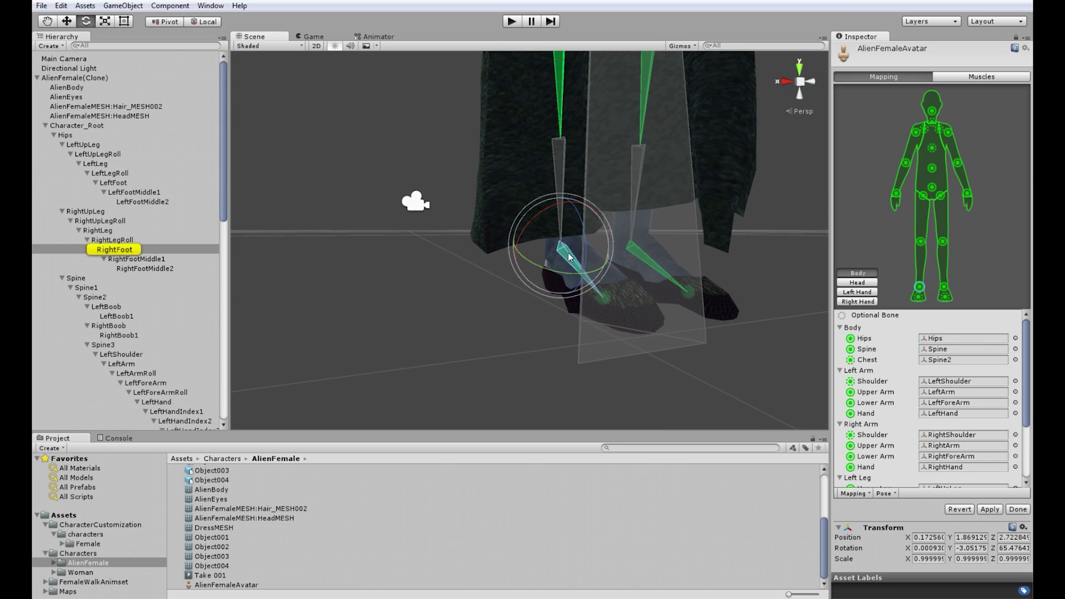
left_click_drag(657, 269, 612, 248, "alt")
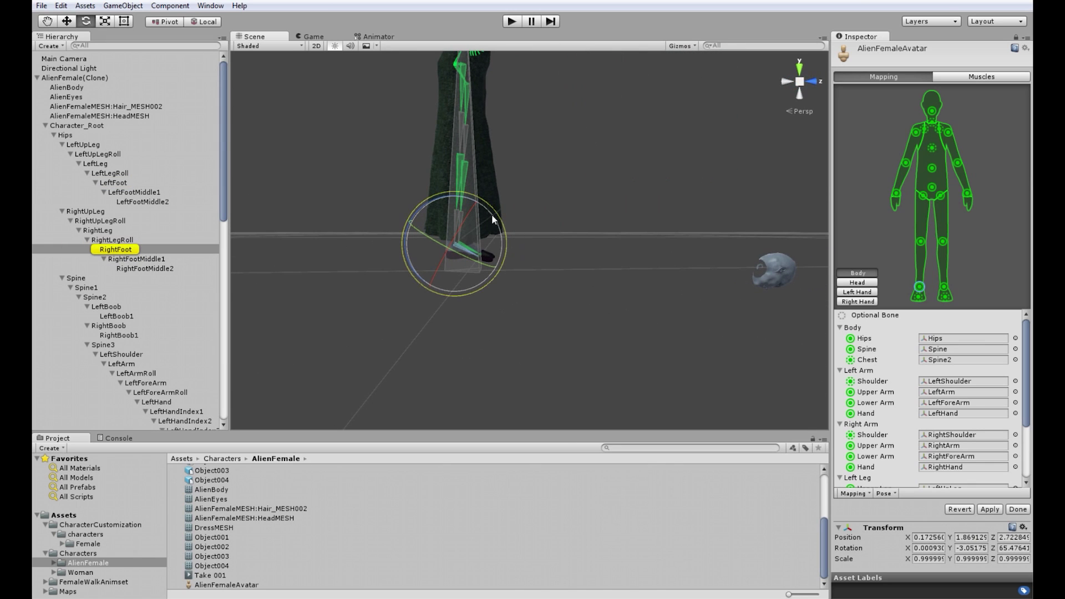
left_click(639, 242)
Lower the Hips bone in Global space to position Z about 1.014 so the feet rest on the ground, and finish the avatar configuration
key("s")
right_click_drag(639, 245, 533, 189)
key("d")
key("w")
right_click_drag(677, 218, 543, 232)
left_click(540, 218)
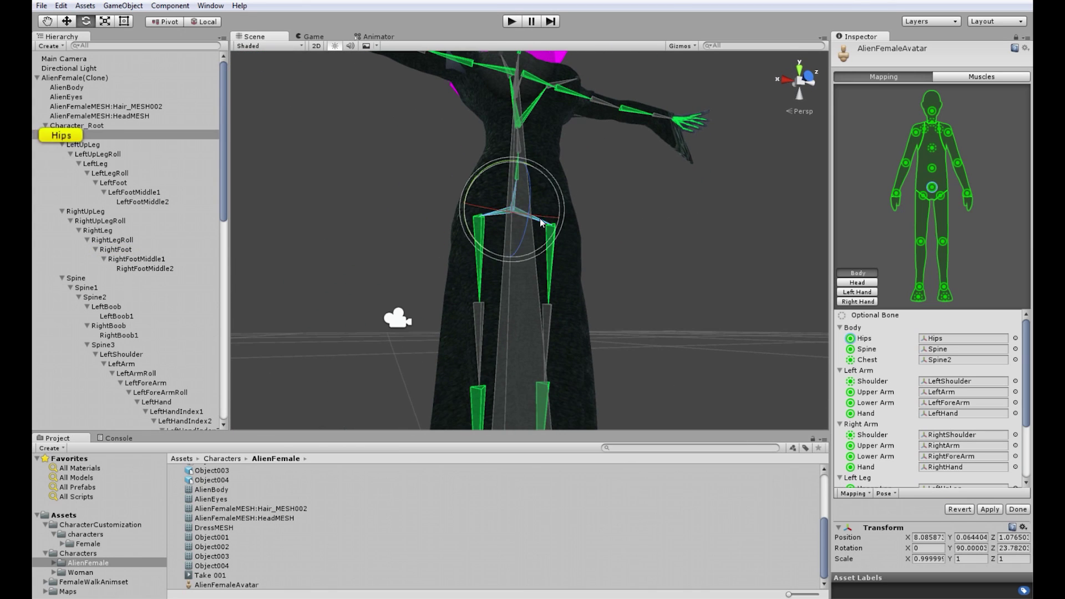
left_click_drag(540, 218, 737, 324, "alt")
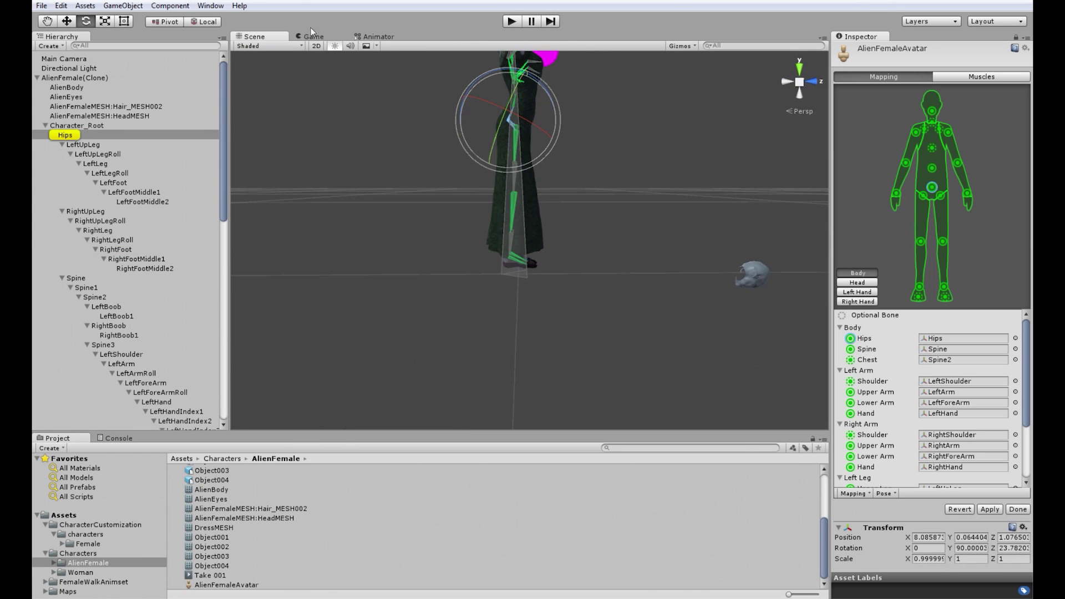
left_click(202, 21)
left_click(73, 18)
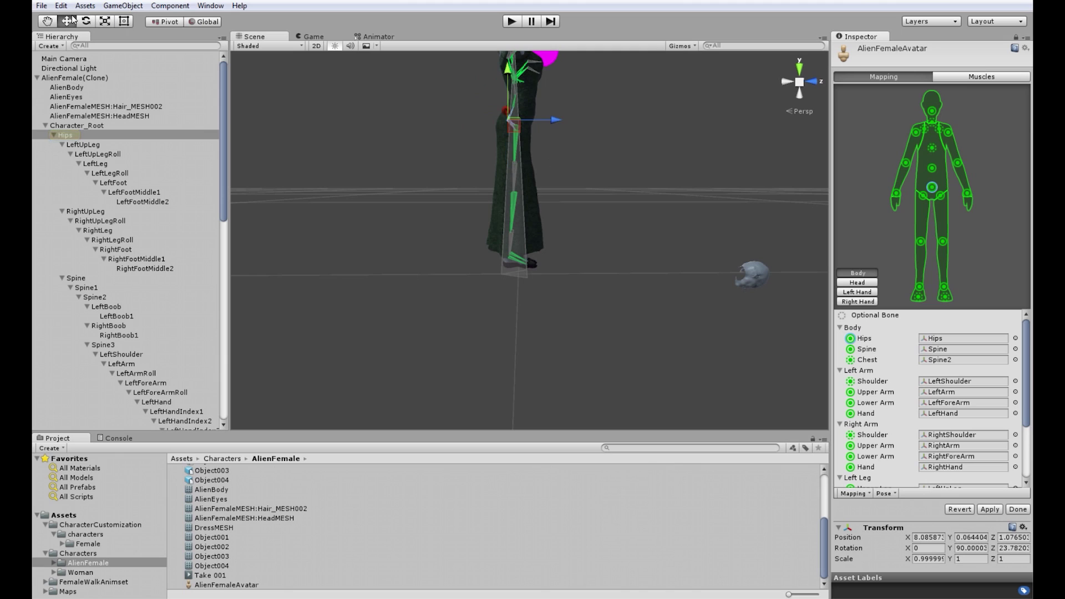
left_click_drag(508, 71, 509, 81)
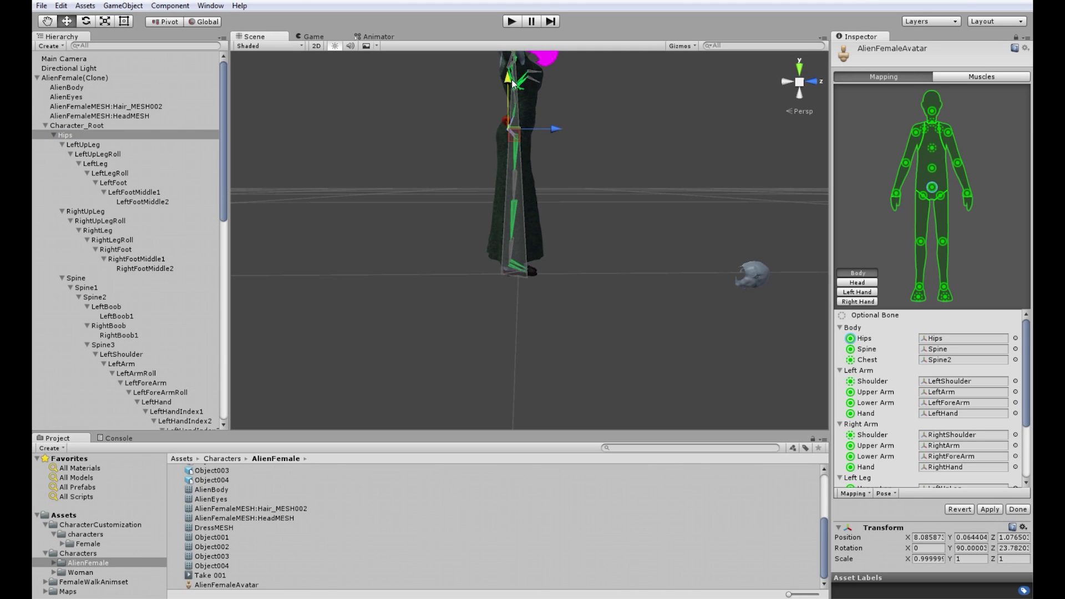
mouse_move(608, 214)
middle_mouse_down()
mouse_move(600, 106)
mouse_move(613, 131)
mouse_move(619, 229)
middle_mouse_up()
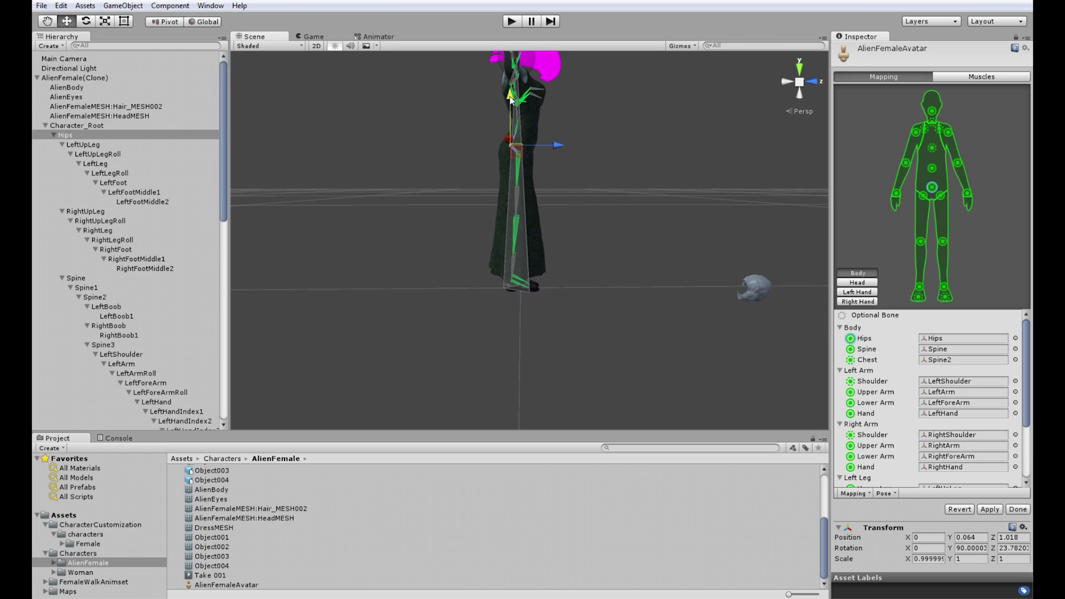
left_click(1019, 511)
left_click(563, 329)
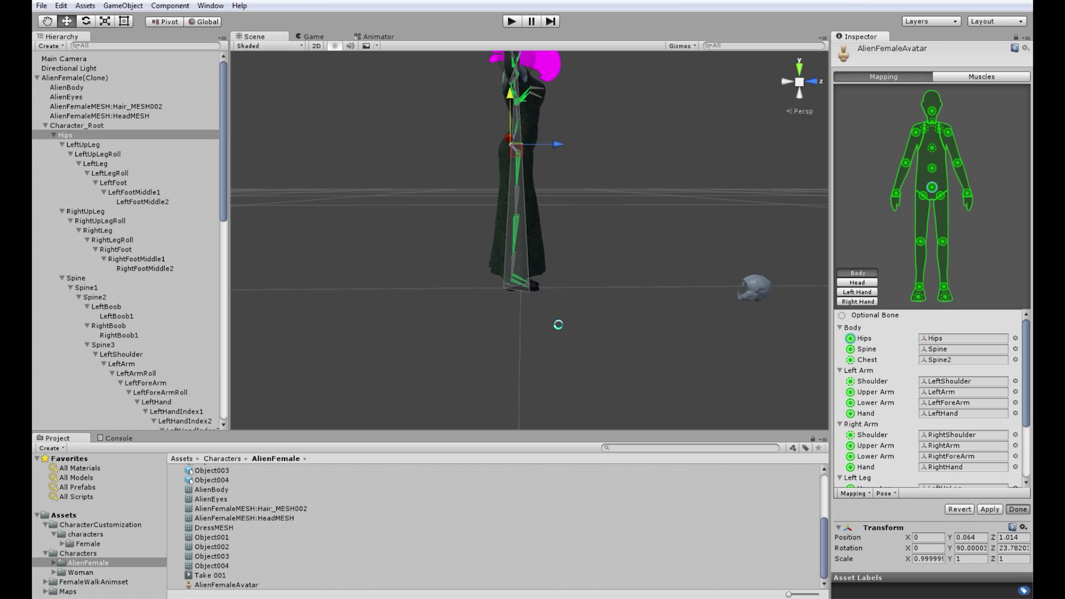